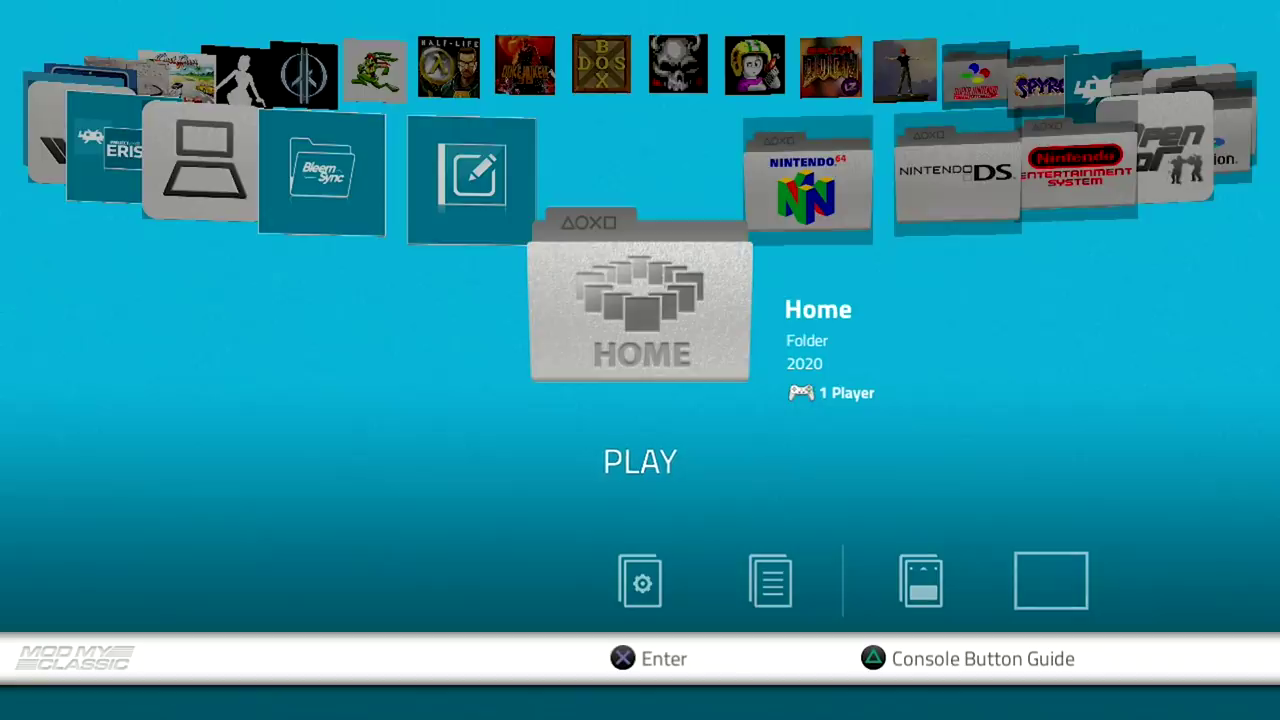
# Scroll the carousel from Home through N64, DS, NES, openBOR, PlayStation, Ports, PPSSPP and PSP to RetroArch
pyautogui.press('Right')
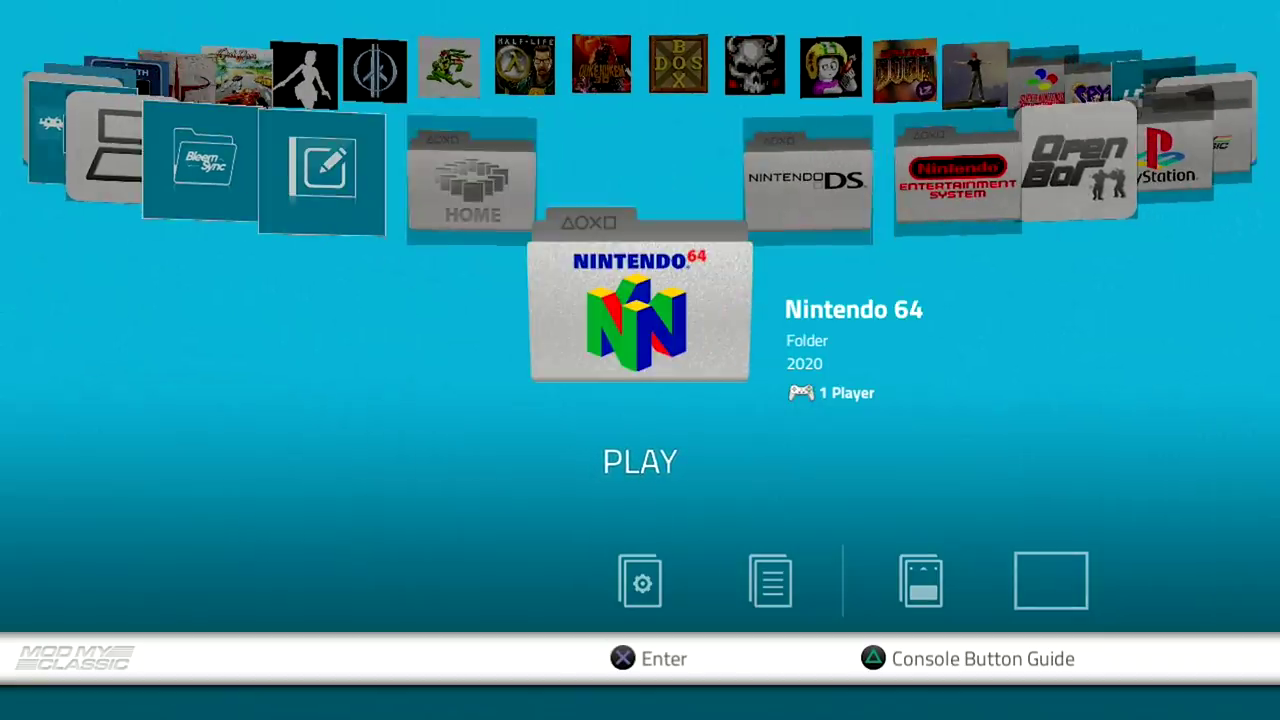
pyautogui.press('Right')
pyautogui.press('Right')
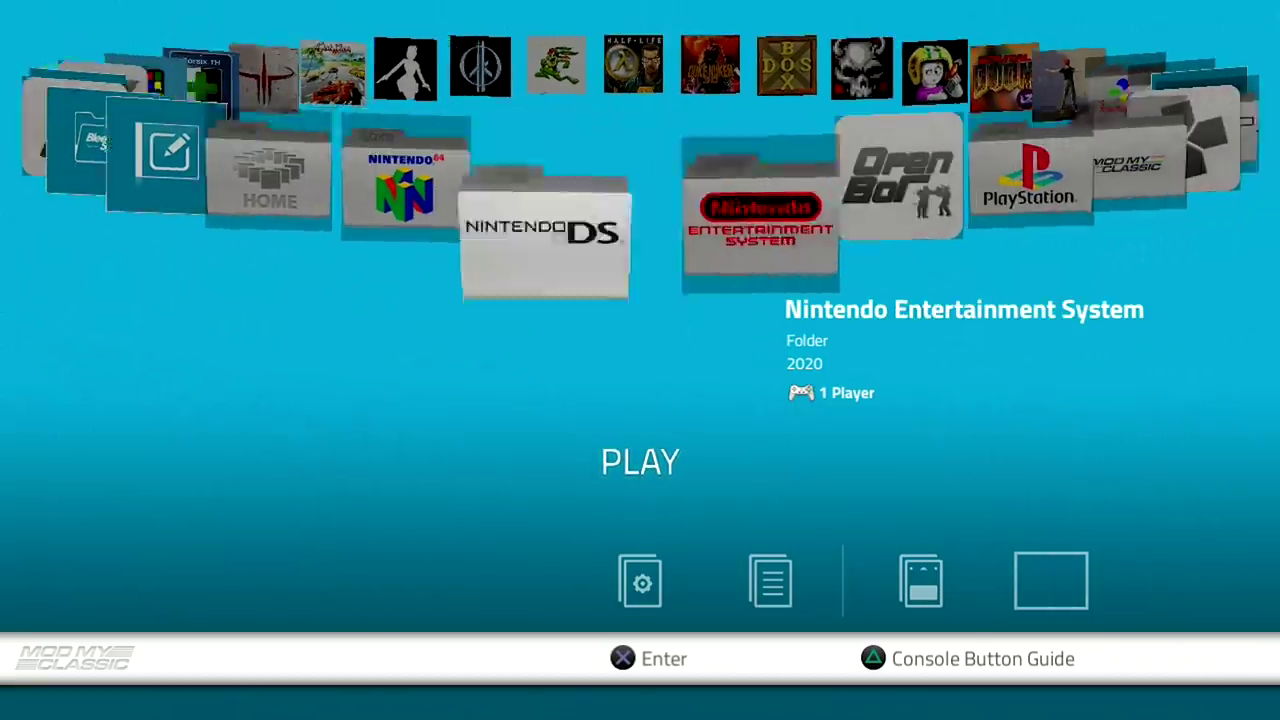
pyautogui.press('Right')
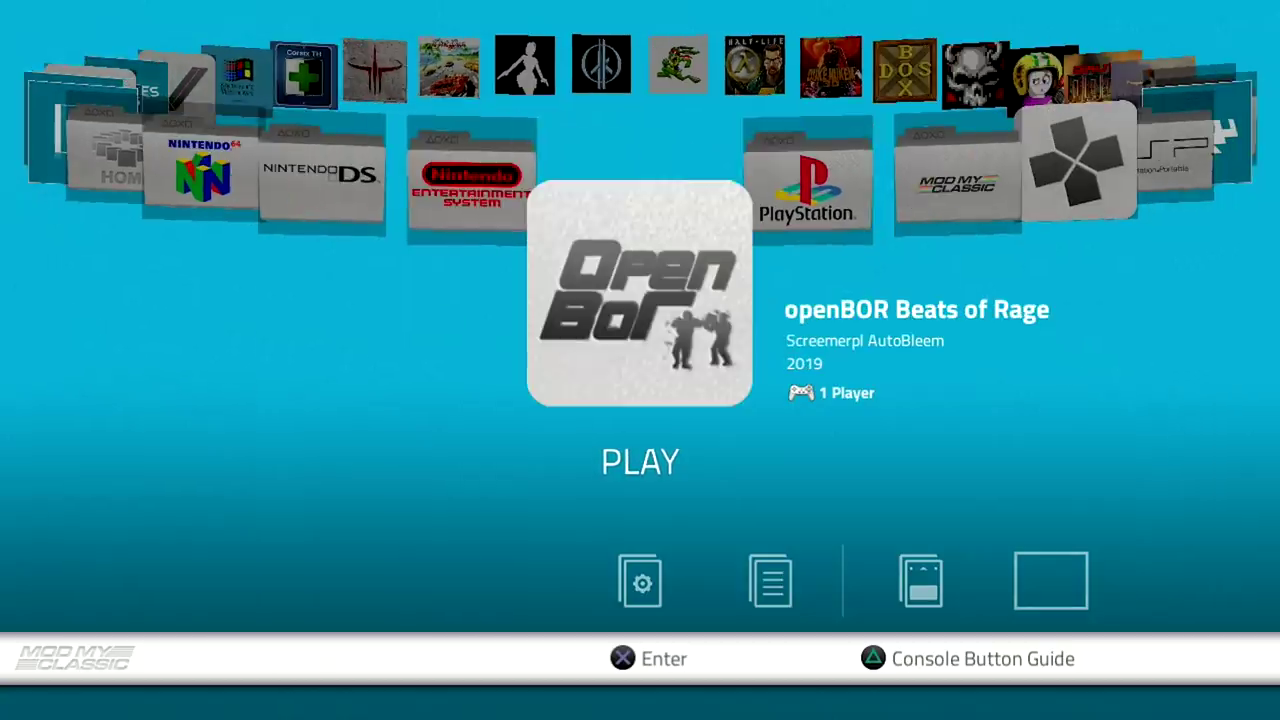
pyautogui.press('Right')
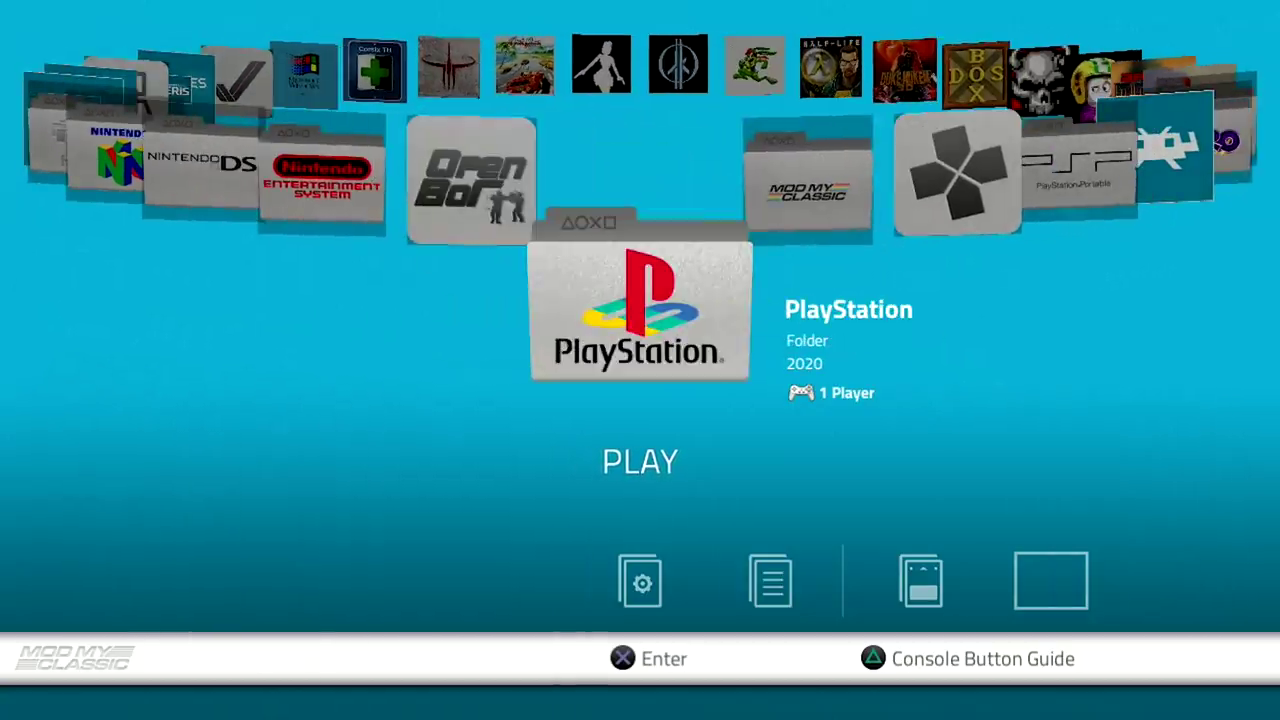
pyautogui.press('Right')
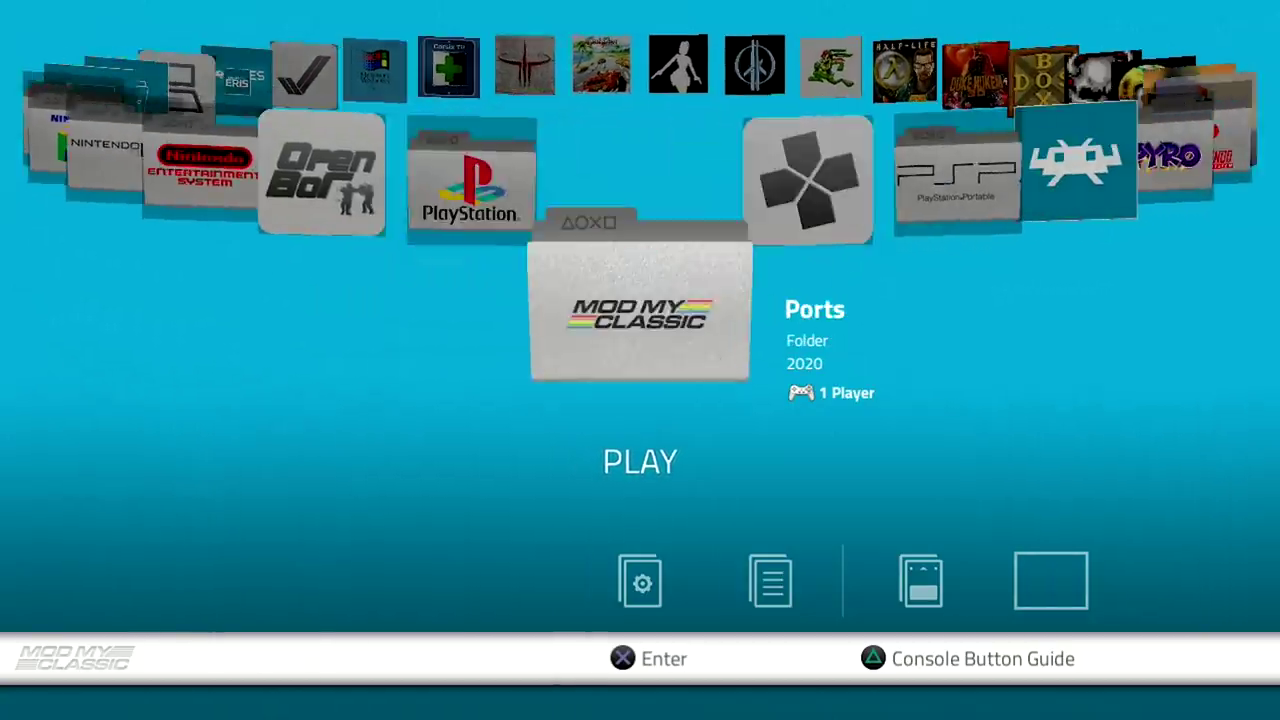
pyautogui.press('Right')
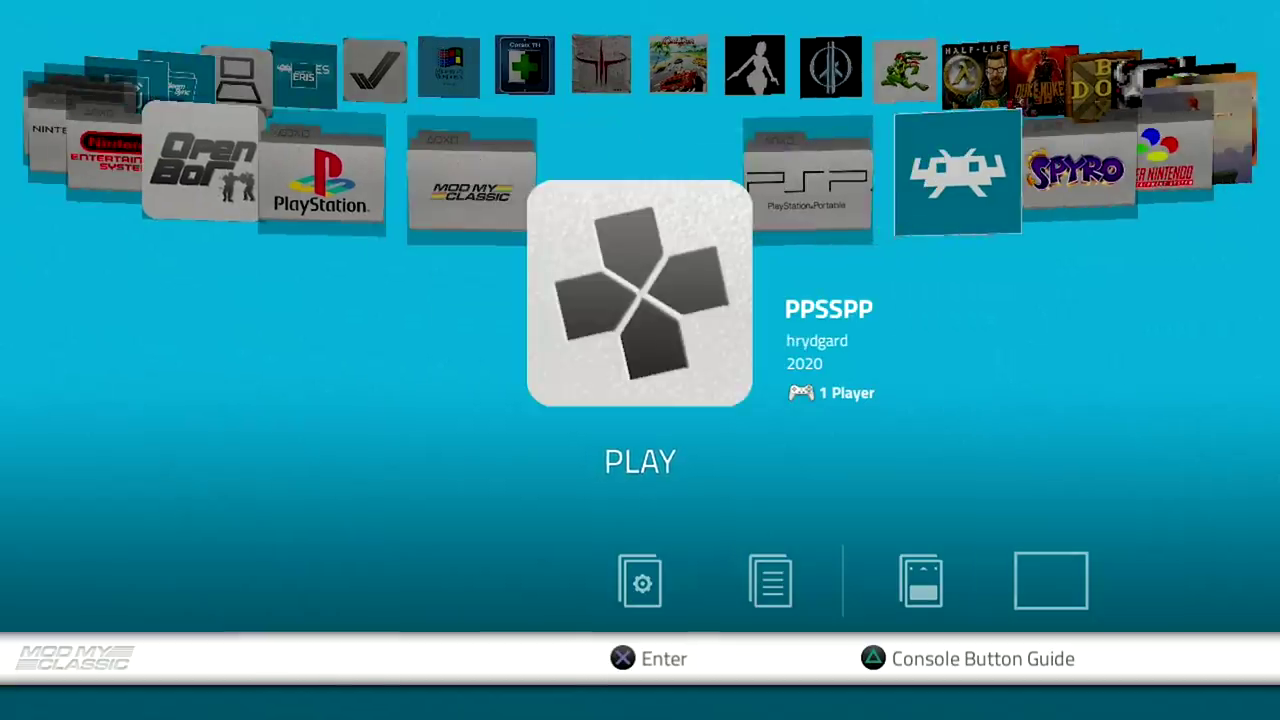
pyautogui.press('Right')
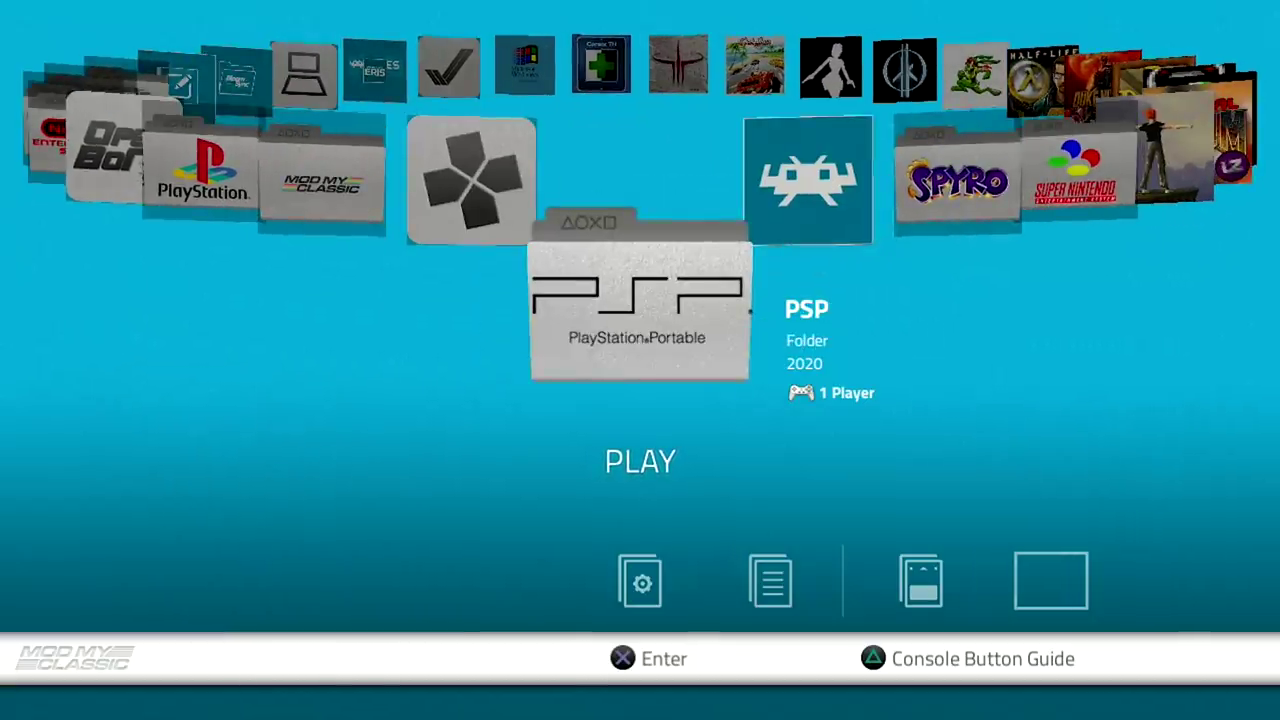
pyautogui.press('Right')
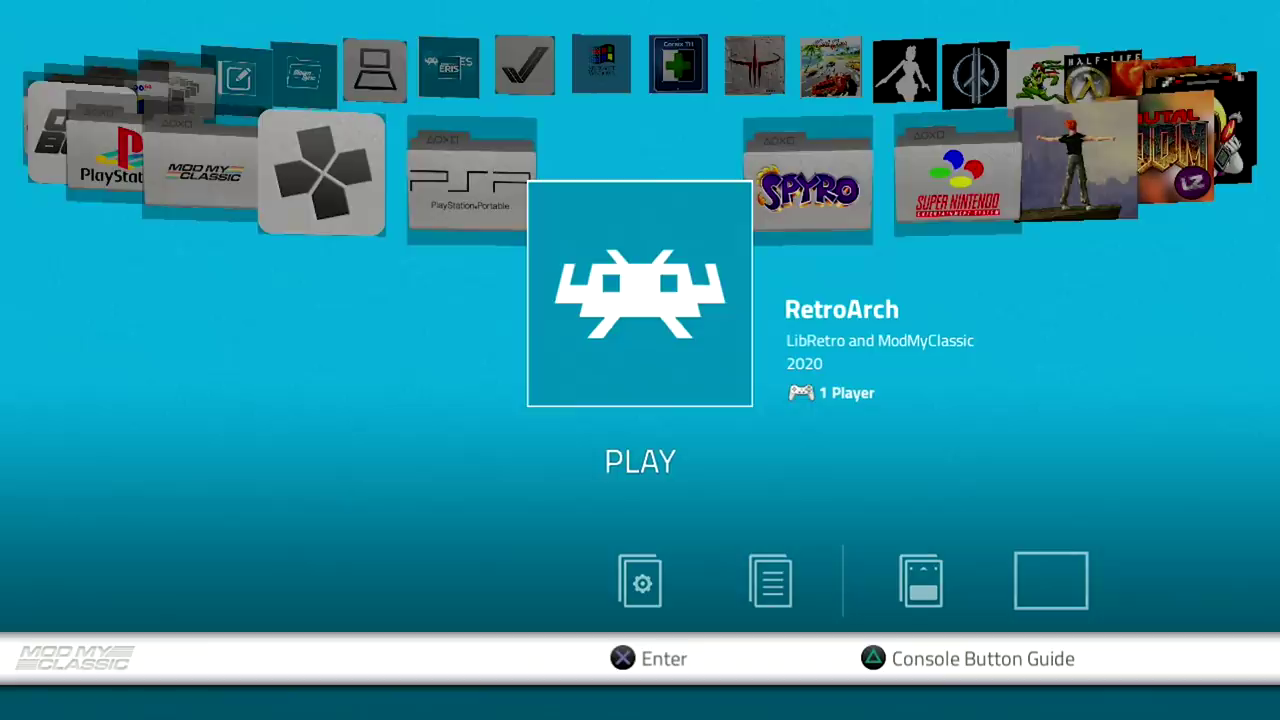
pyautogui.press('Right')
pyautogui.press('Return')
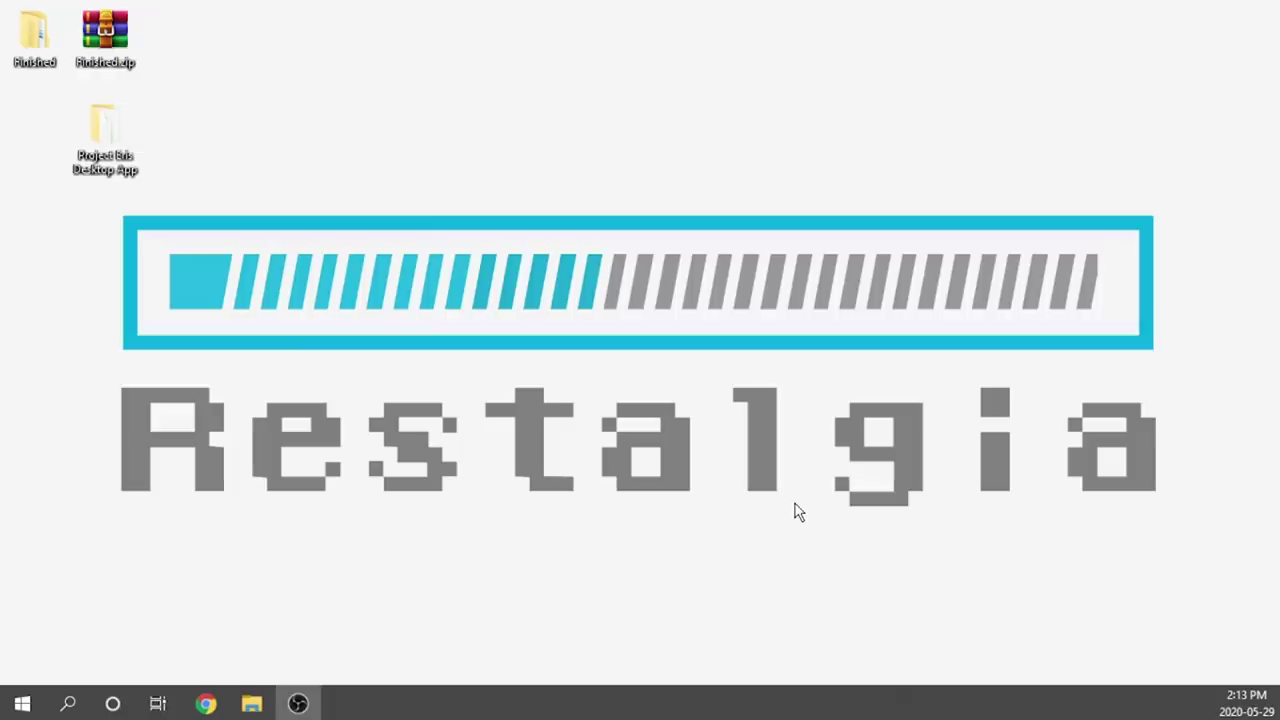
pyautogui.doubleClick(103, 145)
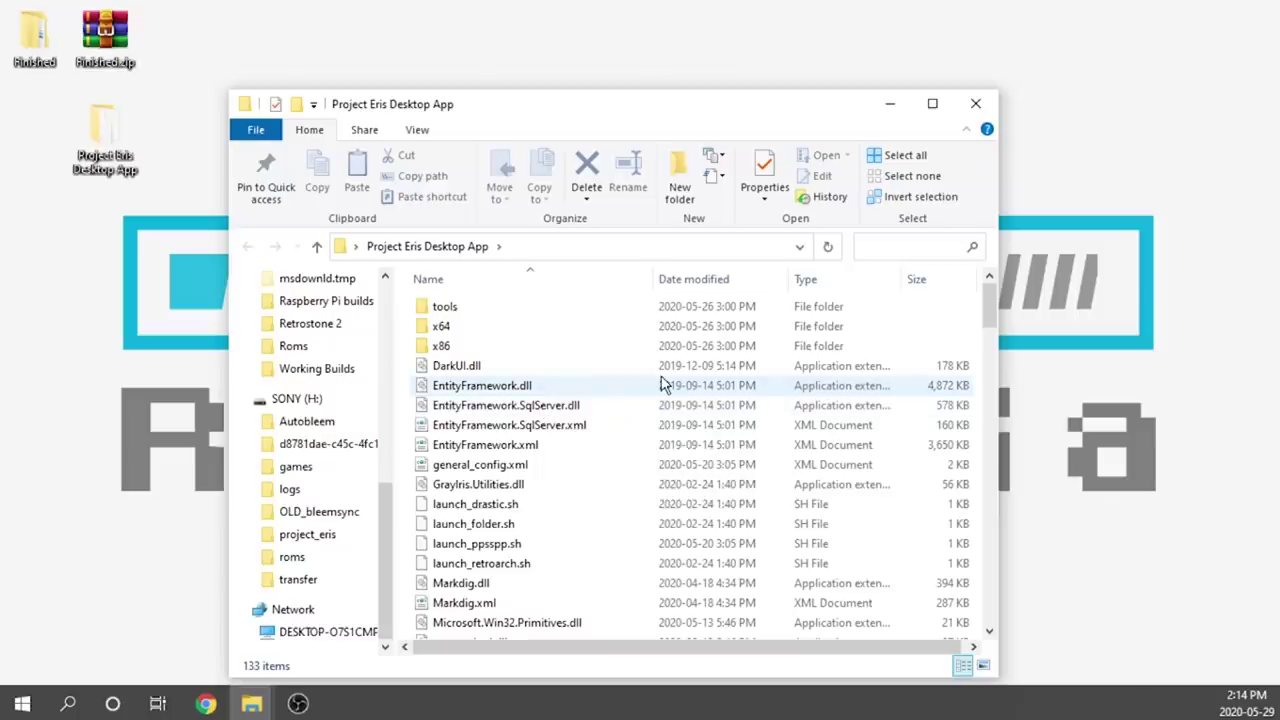
# Launch projectErisUI.exe from the Project Eris Desktop App folder
pyautogui.scroll(-5, 662, 385)
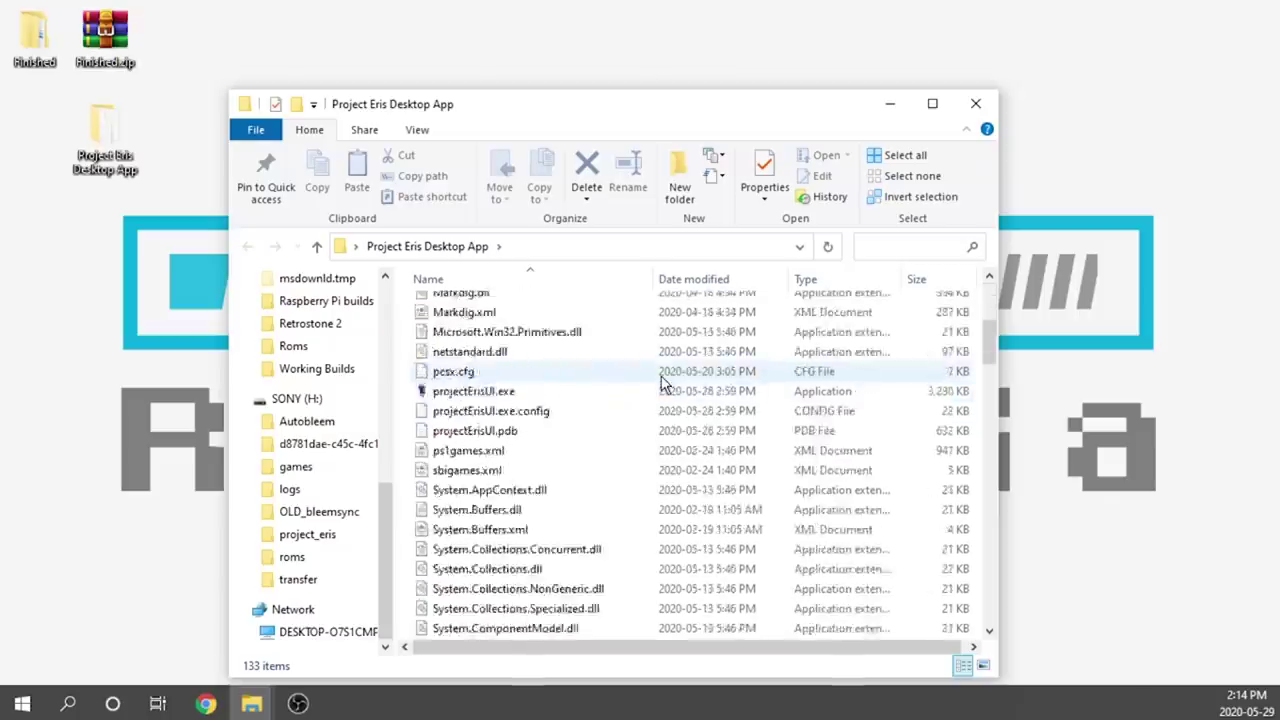
pyautogui.doubleClick(580, 392)
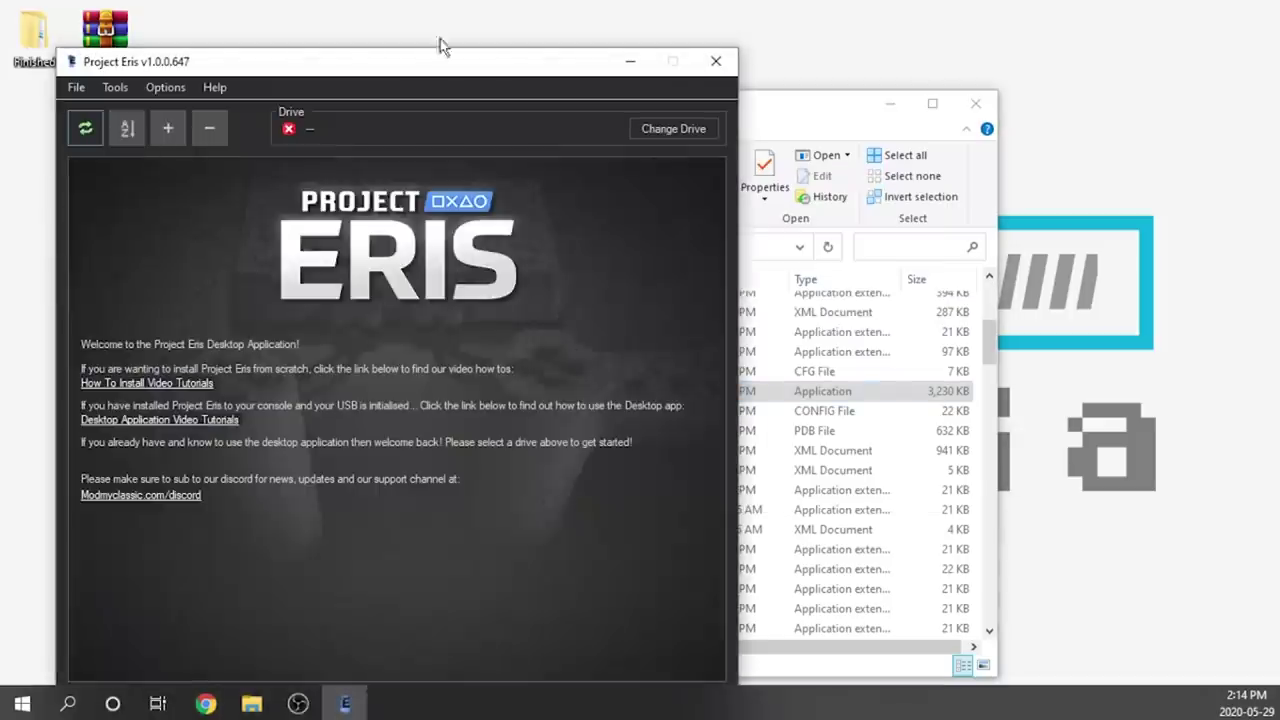
# Move the Project Eris window slightly up and to the right
pyautogui.moveTo(397, 62); pyautogui.dragTo(428, 32)
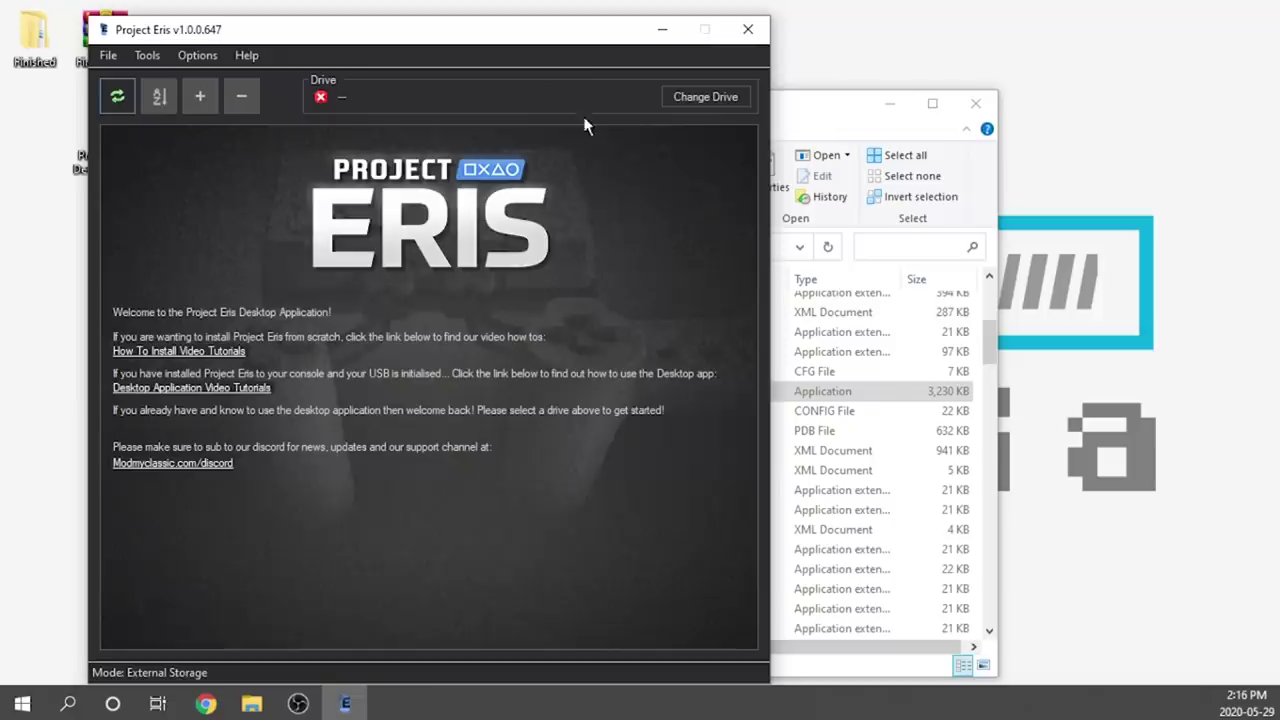
# Load drive SONY (H:\) and select The Legend of Spyro entry to view its details
pyautogui.click(705, 96)
pyautogui.click(694, 92)
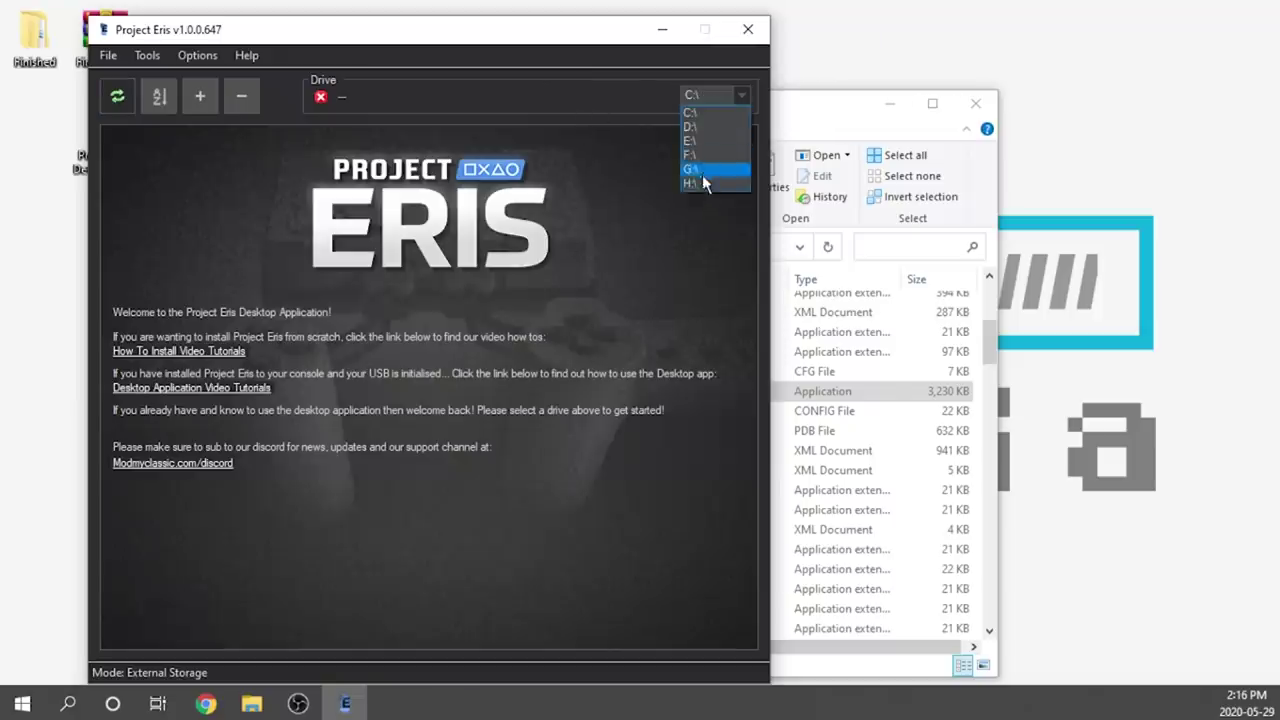
pyautogui.click(702, 172)
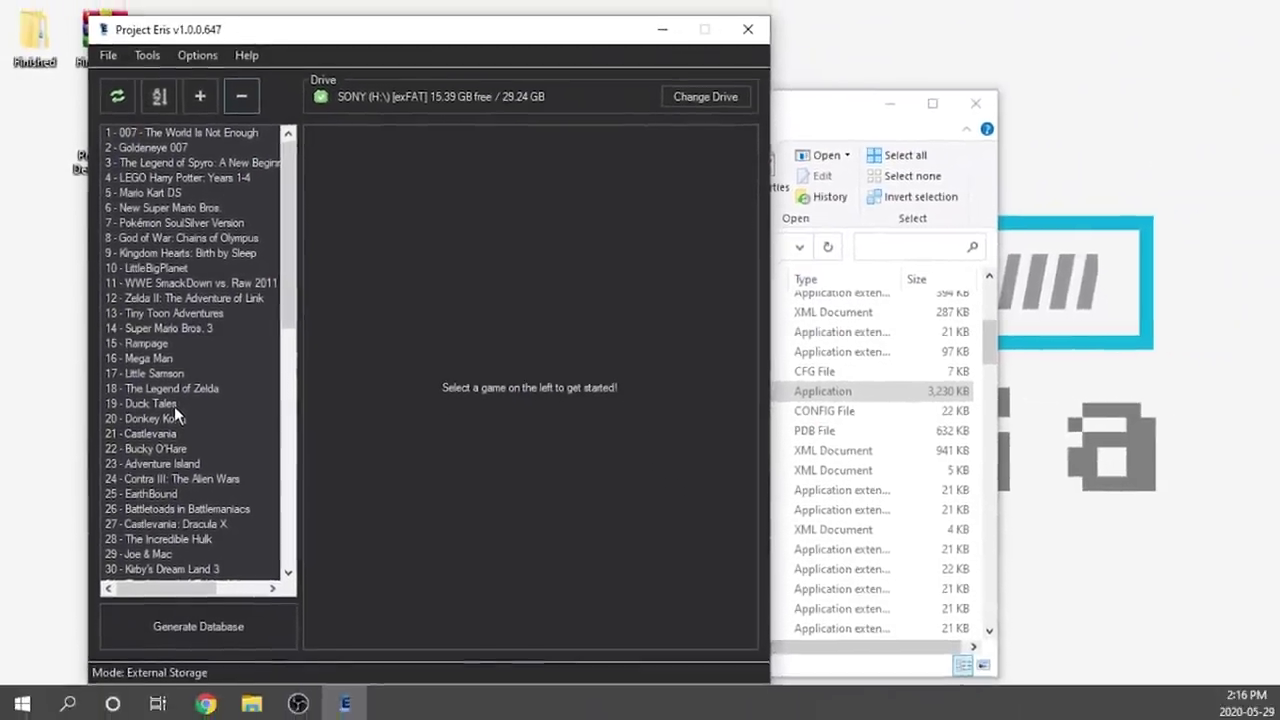
pyautogui.click(148, 136)
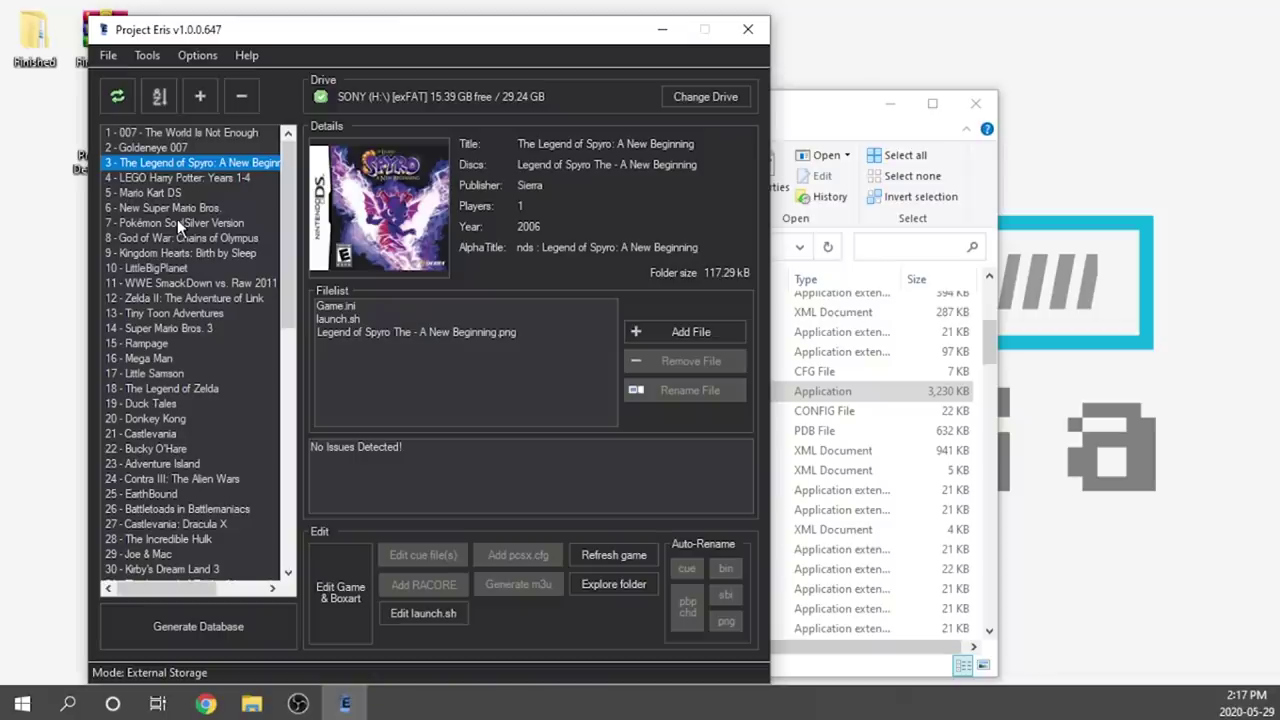
# Add a new empty game entry and select entry 69 at the bottom of the list
pyautogui.click(200, 96)
pyautogui.scroll(-10, 222, 450)
pyautogui.scroll(-3, 224, 475)
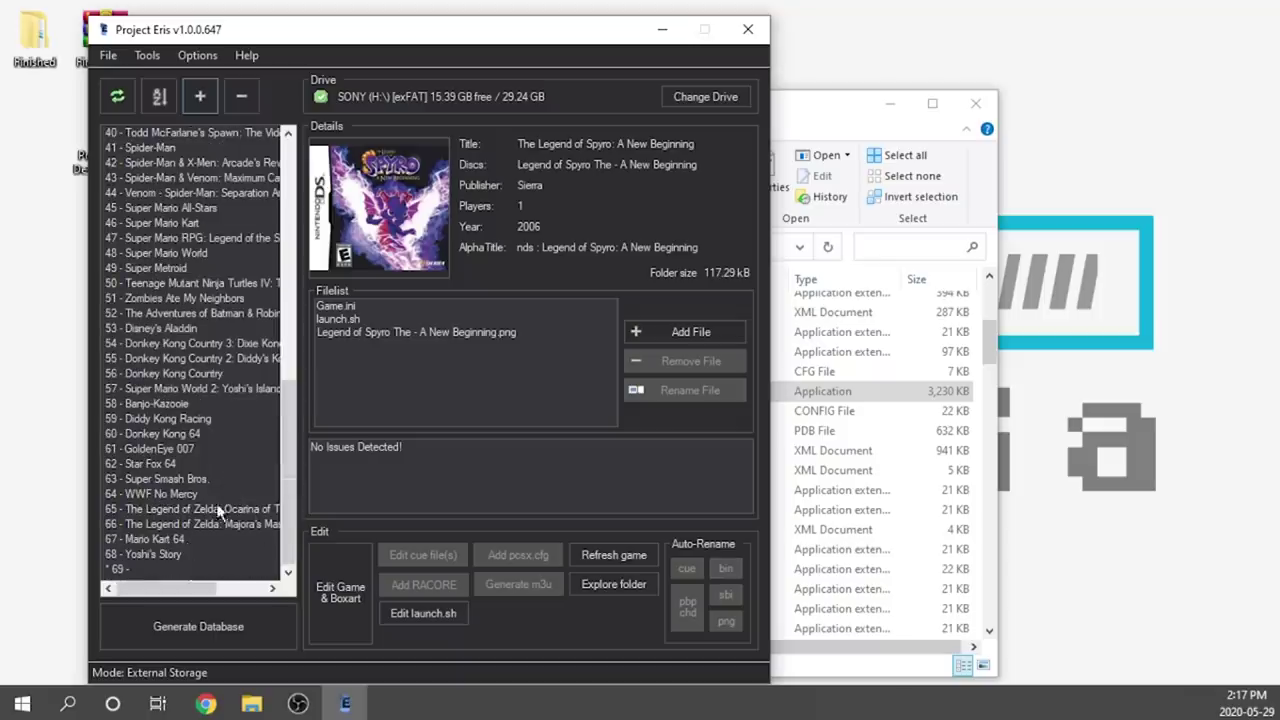
pyautogui.click(118, 570)
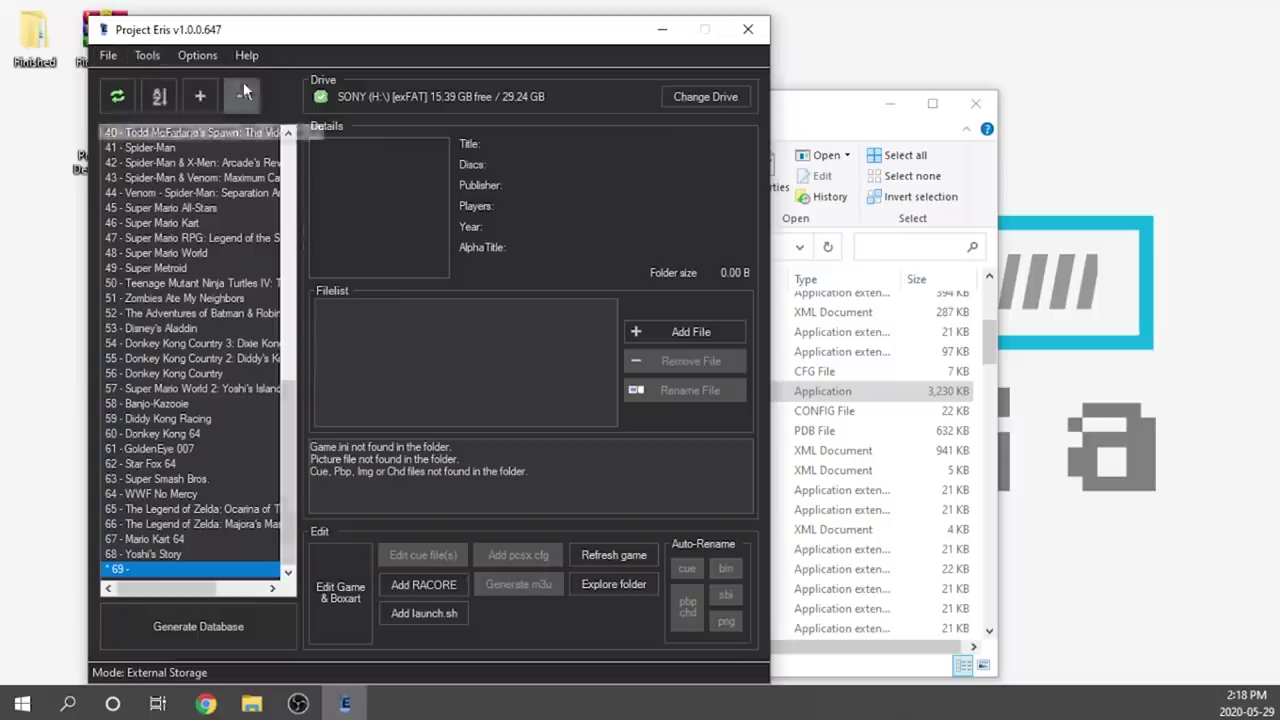
pyautogui.click(117, 55)
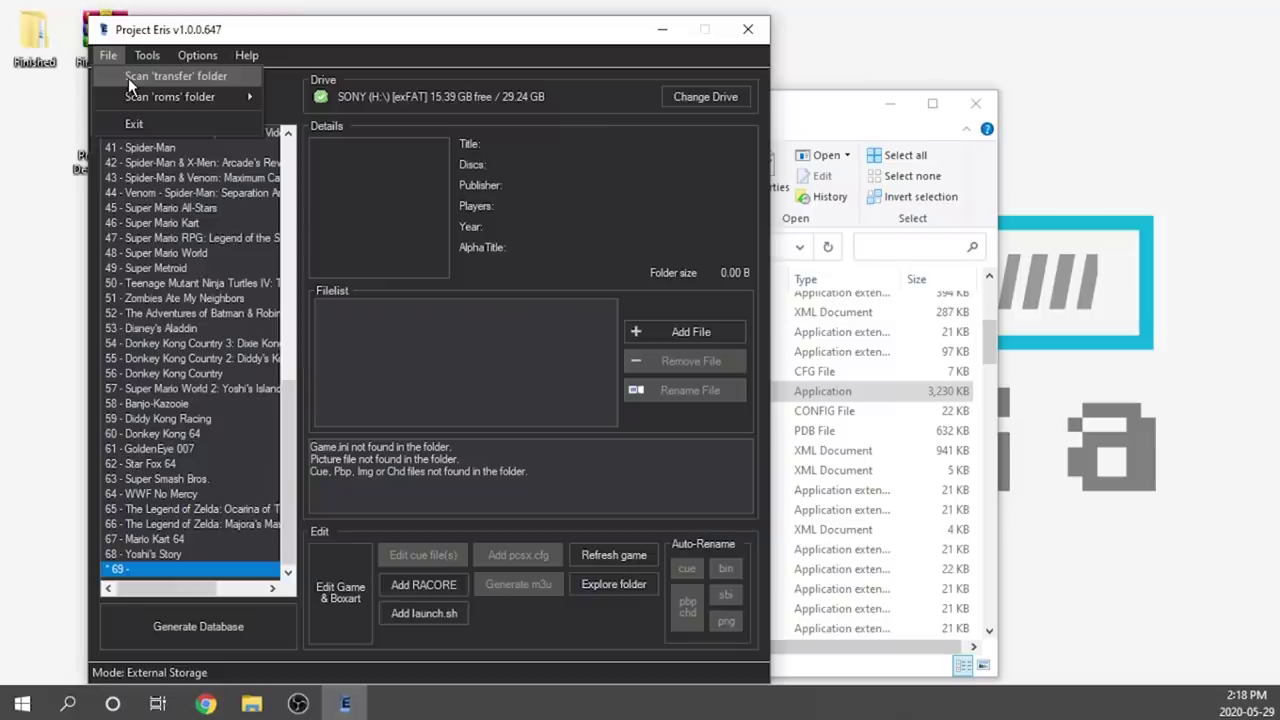
# Run File > Scan 'roms' folder > PPSSPP to bring up the Game Scraper
pyautogui.moveTo(153, 96)
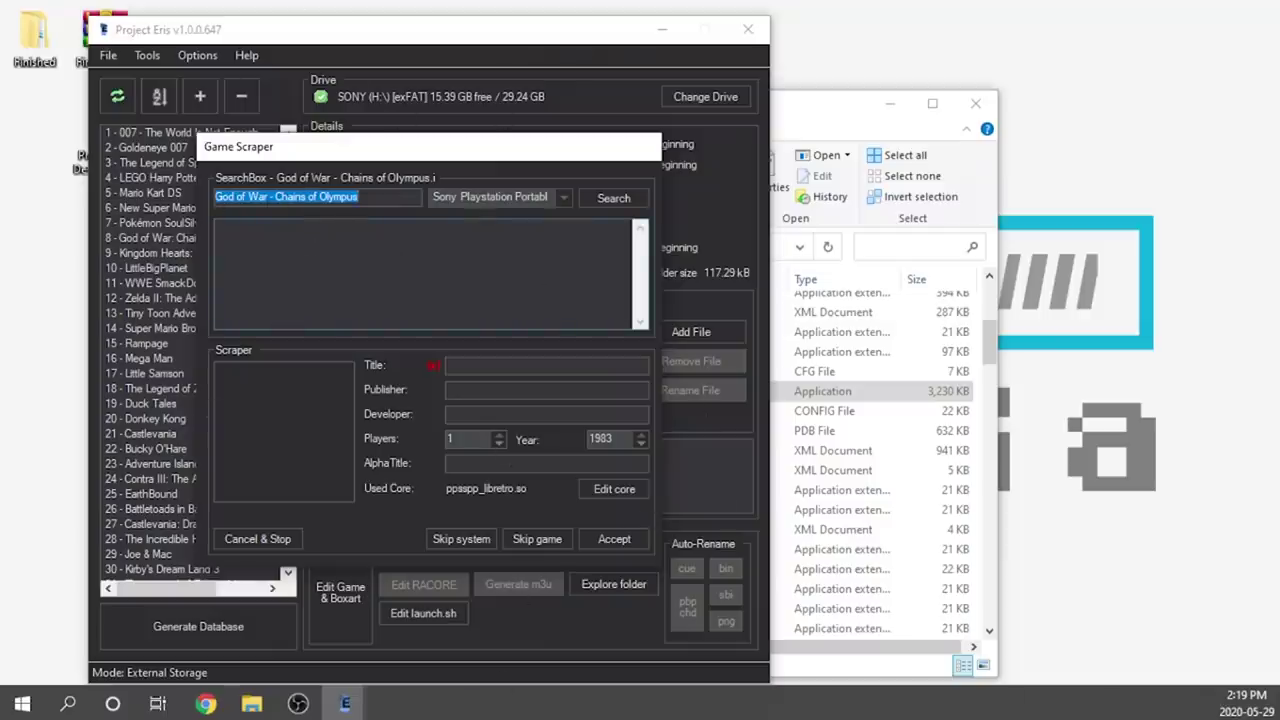
# Search the scraper for 'God of War', pick Chains of Olympus, then cancel the scraper
pyautogui.click(381, 270)
pyautogui.click(590, 192)
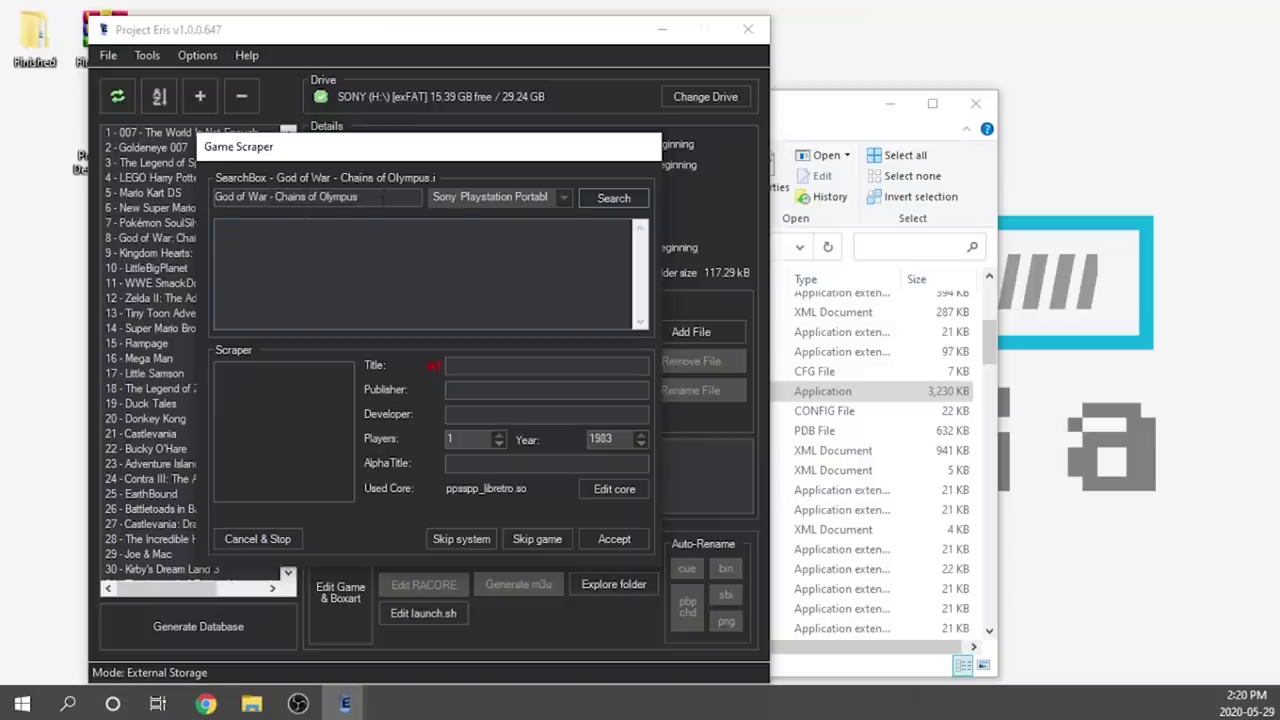
pyautogui.moveTo(378, 197); pyautogui.dragTo(272, 197)
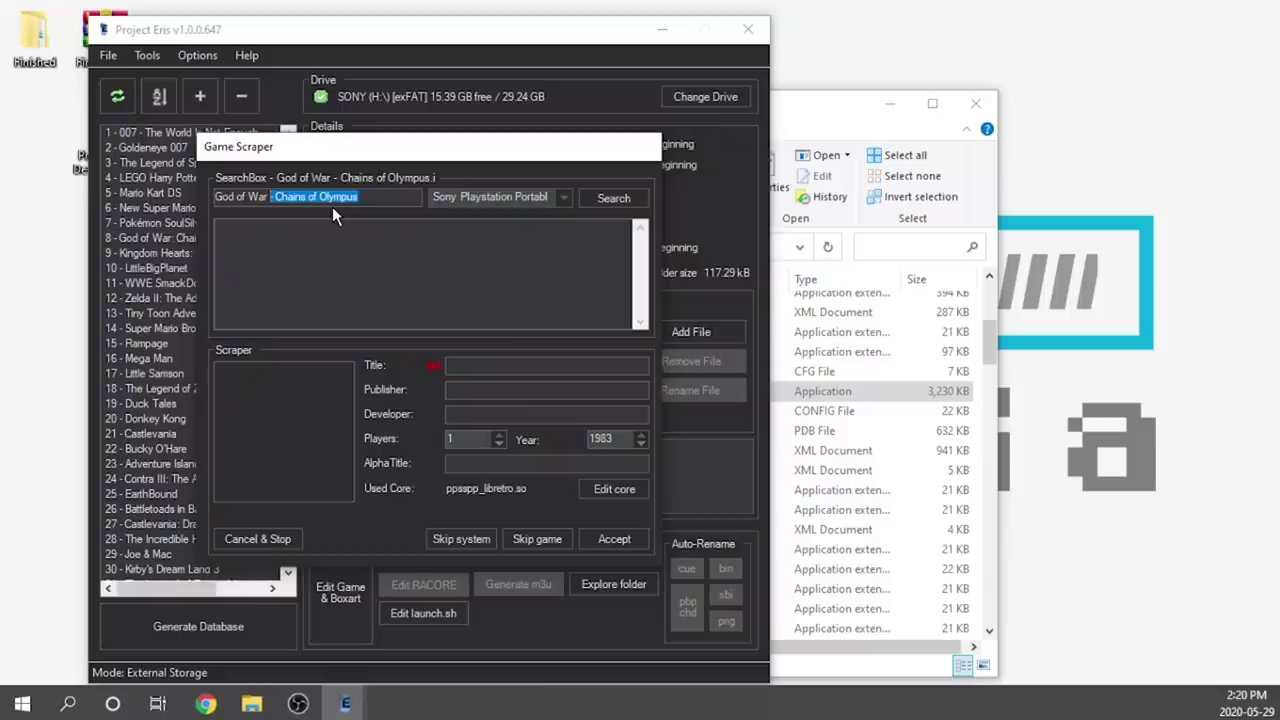
pyautogui.press('BackSpace')
pyautogui.click(614, 198)
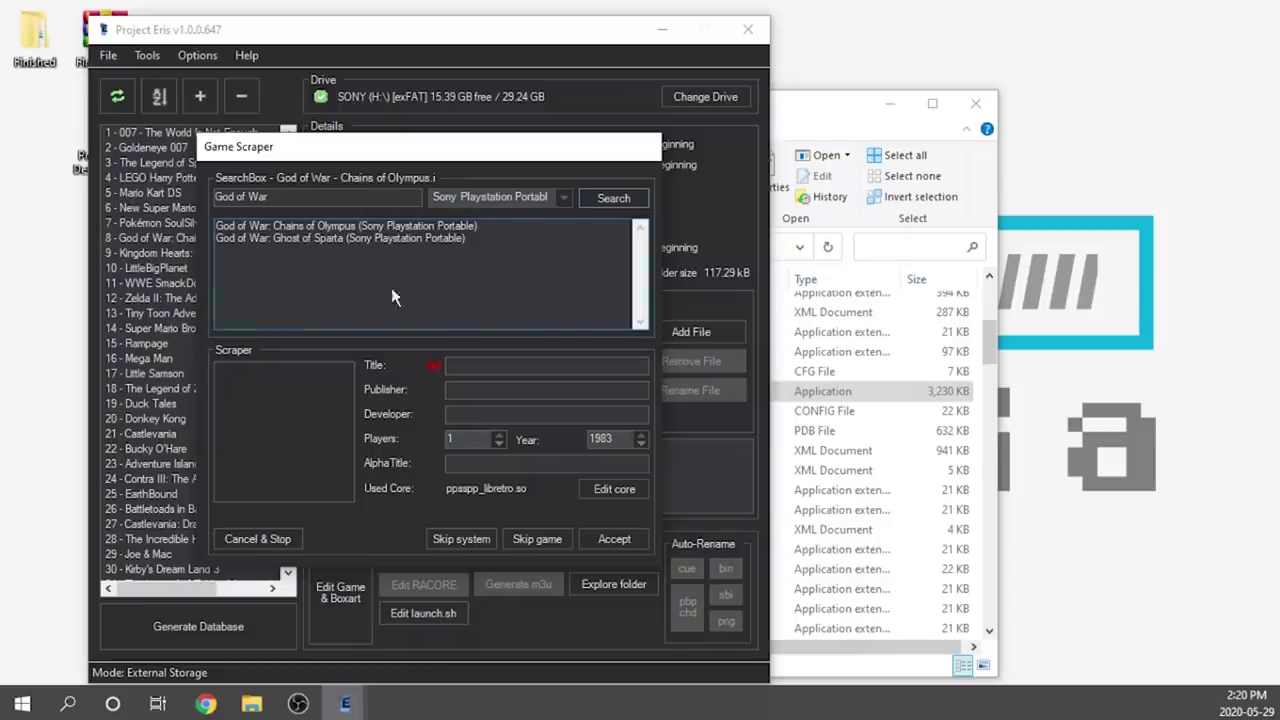
pyautogui.click(312, 225)
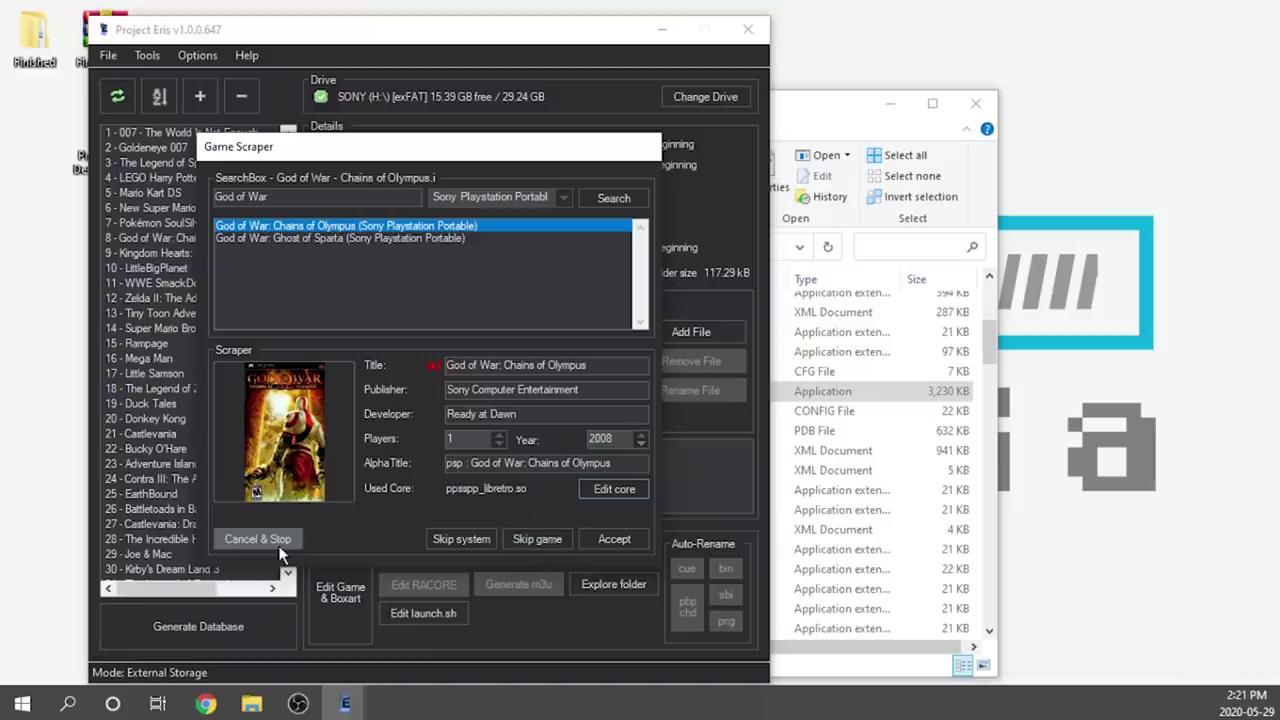
pyautogui.click(252, 536)
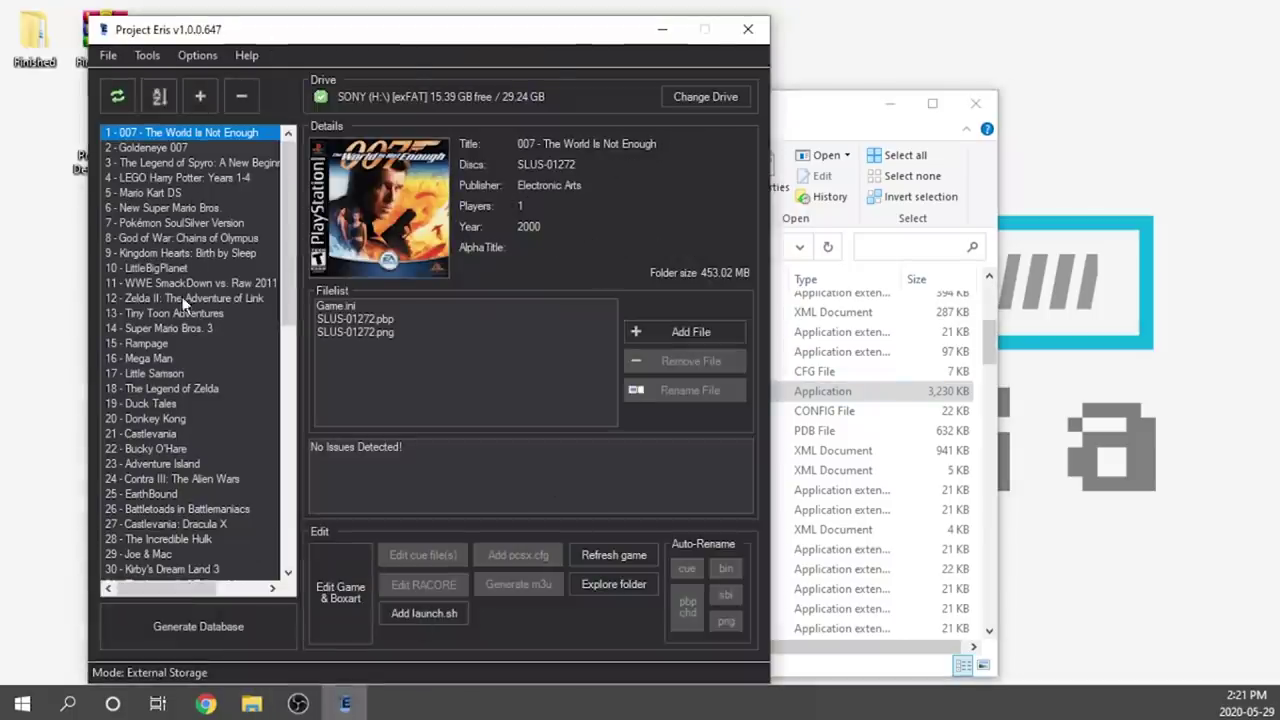
# Browse Goldeneye 007, New Super Mario Bros., Duck Tales, Spider-Man & Venom and Star Fox 64, then open Folder Manager
pyautogui.click(162, 148)
pyautogui.click(158, 207)
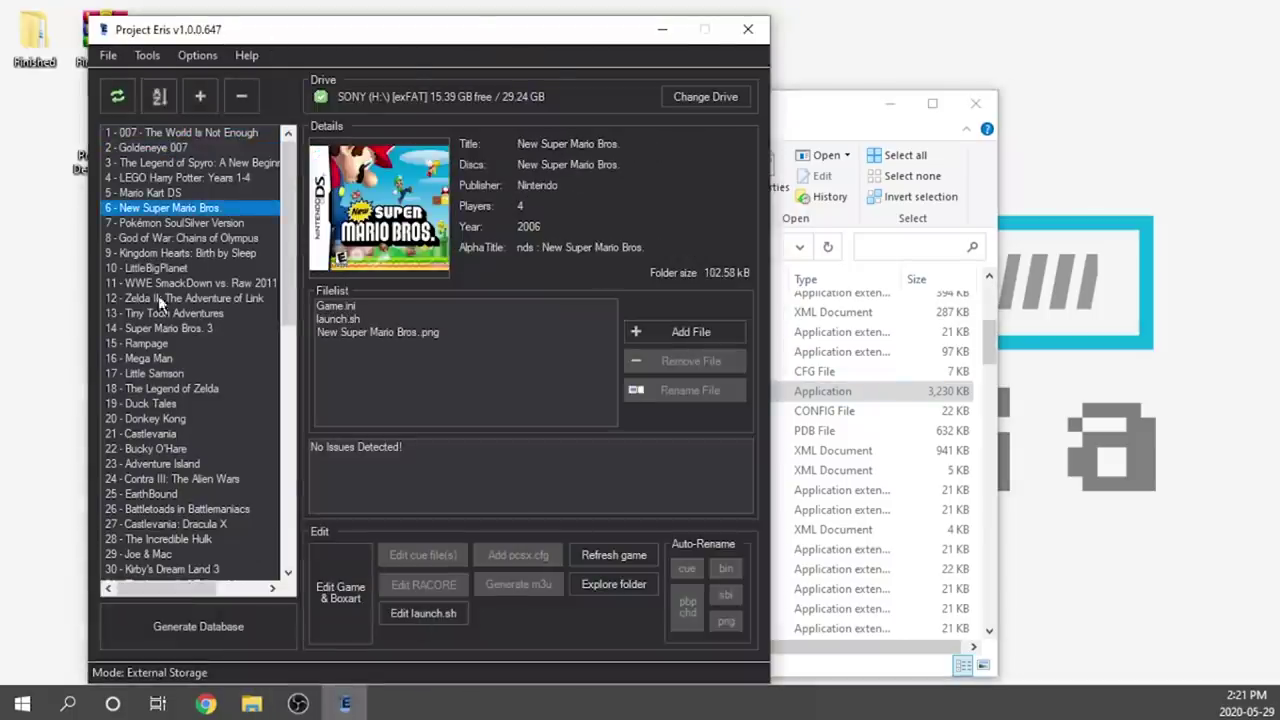
pyautogui.click(155, 403)
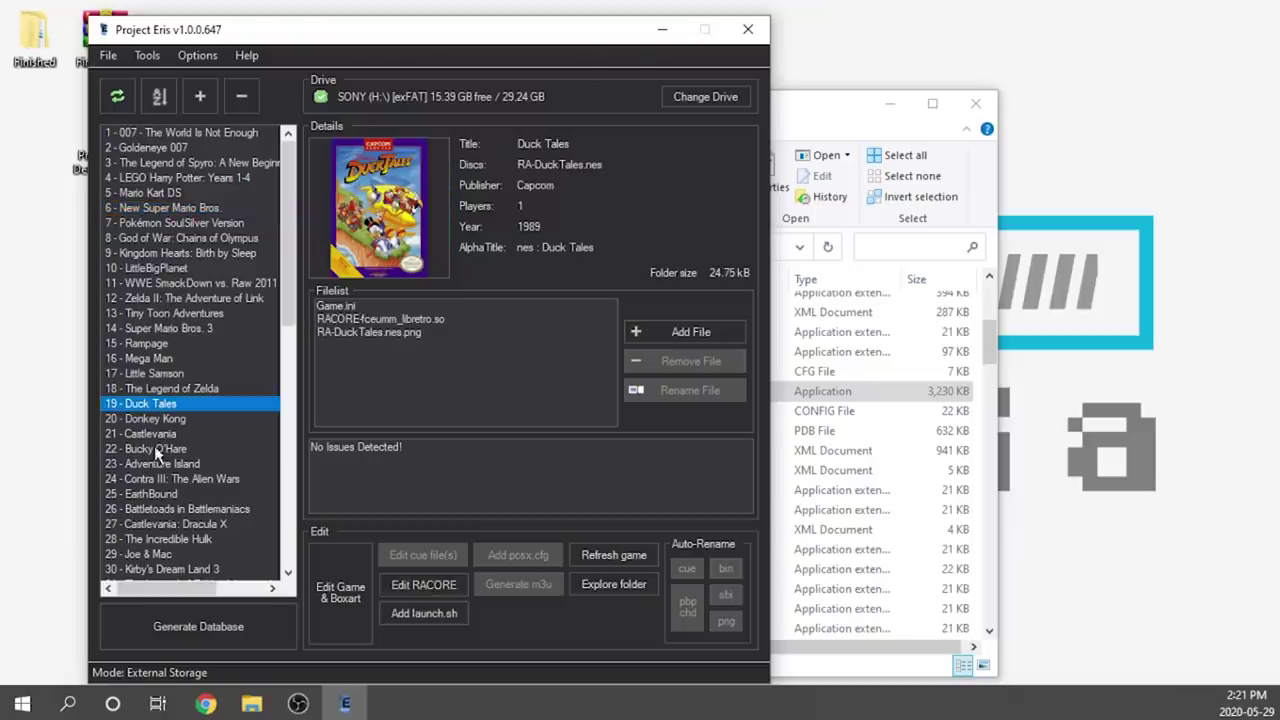
pyautogui.scroll(-7, 154, 470)
pyautogui.click(154, 468)
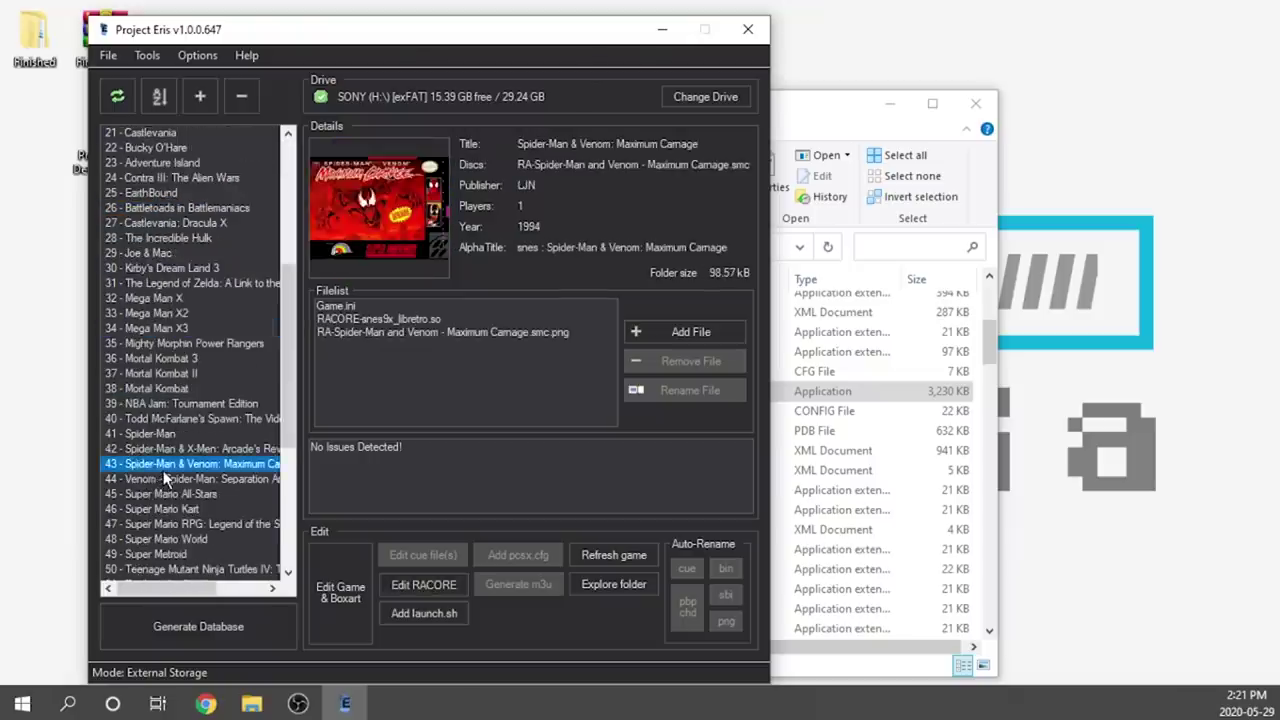
pyautogui.scroll(-5, 163, 470)
pyautogui.scroll(-2, 165, 469)
pyautogui.click(167, 464)
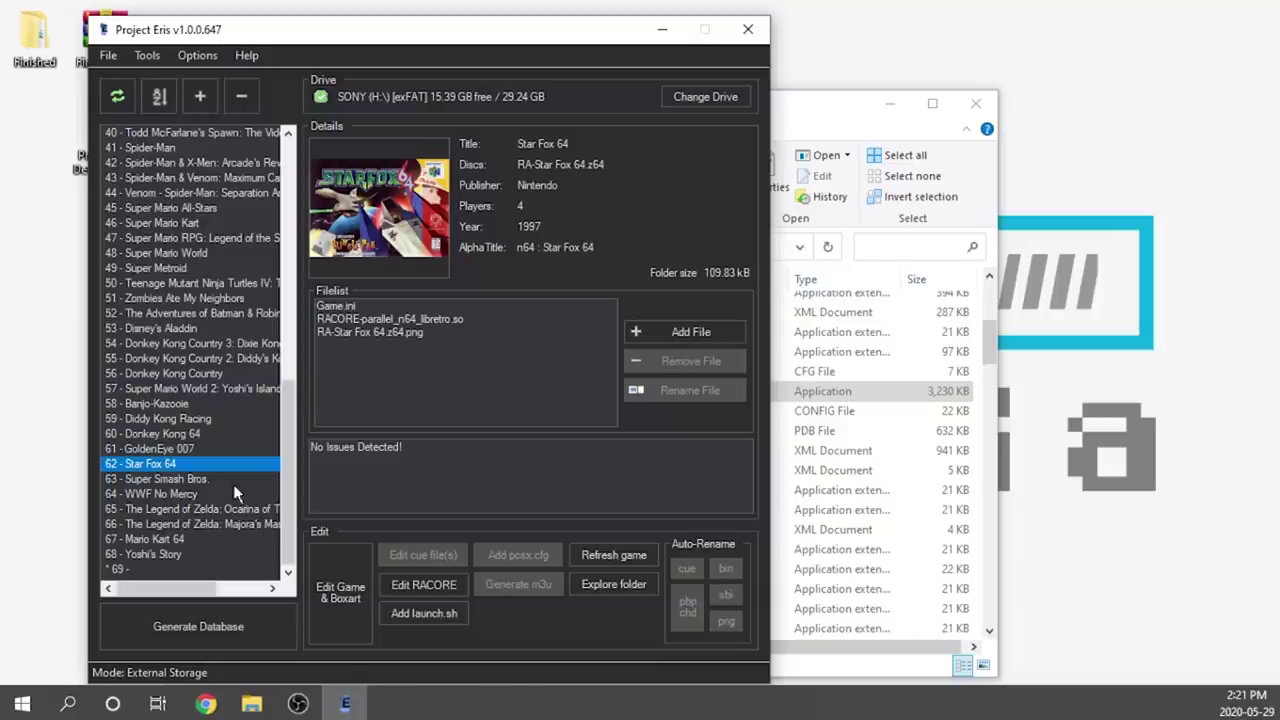
pyautogui.click(231, 617)
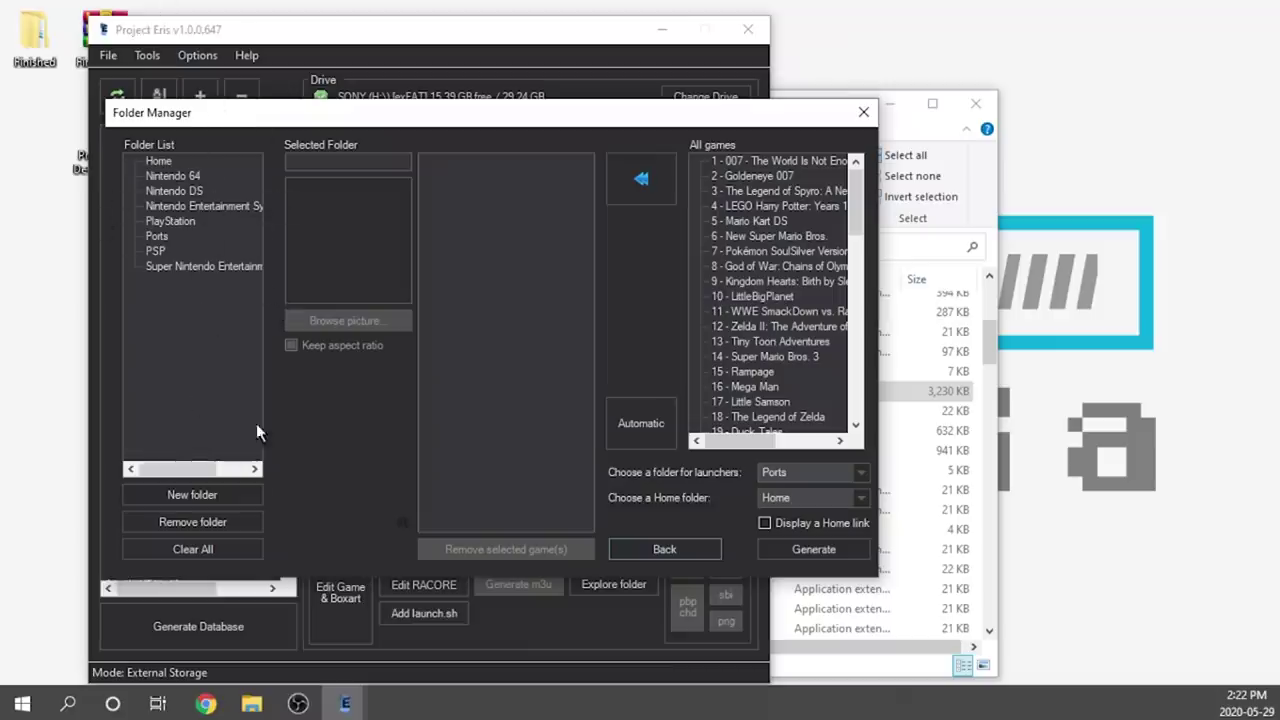
# Review the Home and Ports folders in Folder Manager and create a new folder, Folder 9
pyautogui.moveTo(858, 200); pyautogui.dragTo(851, 114)
pyautogui.click(162, 163)
pyautogui.click(162, 237)
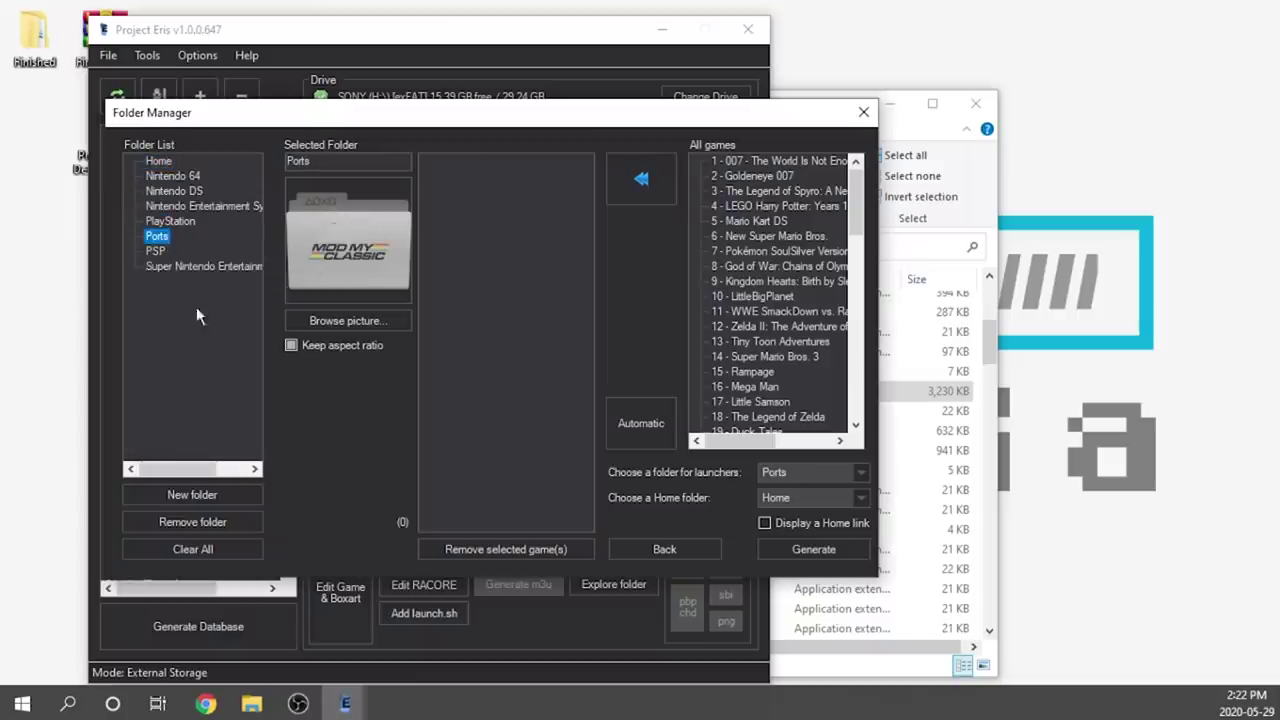
pyautogui.click(221, 494)
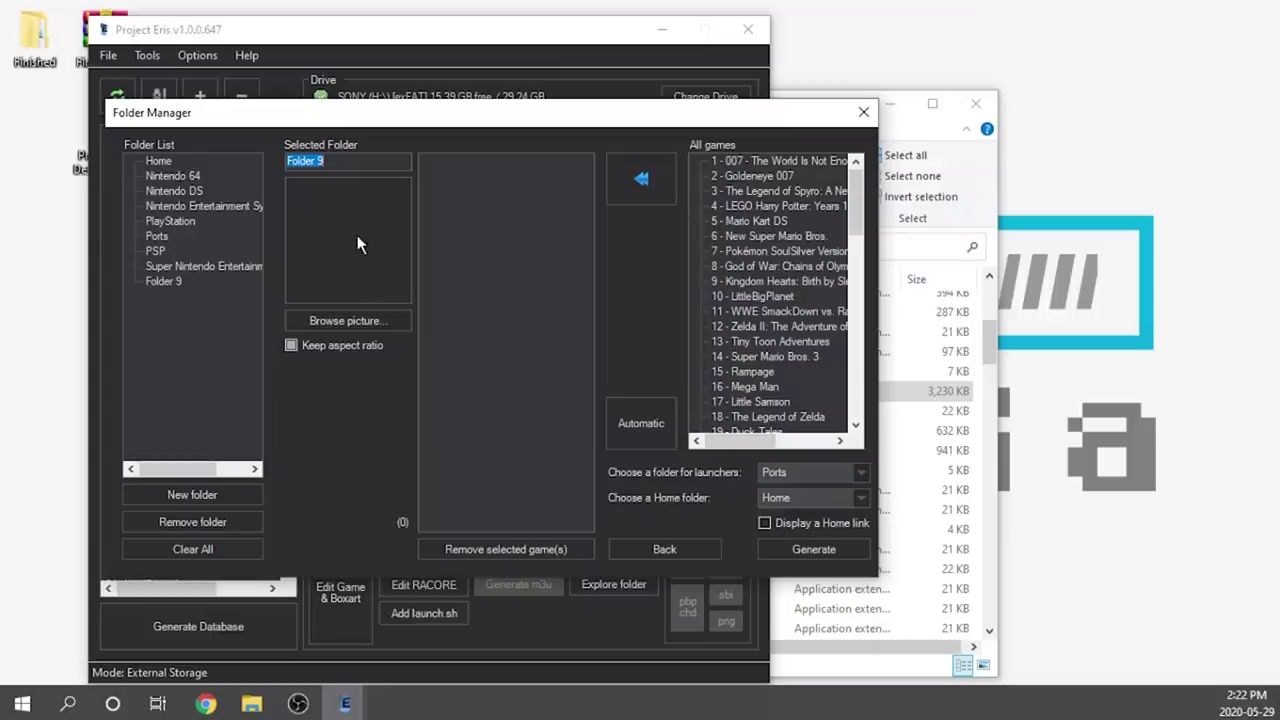
# Assign the Spyro folder image as Folder 9's picture
pyautogui.click(348, 320)
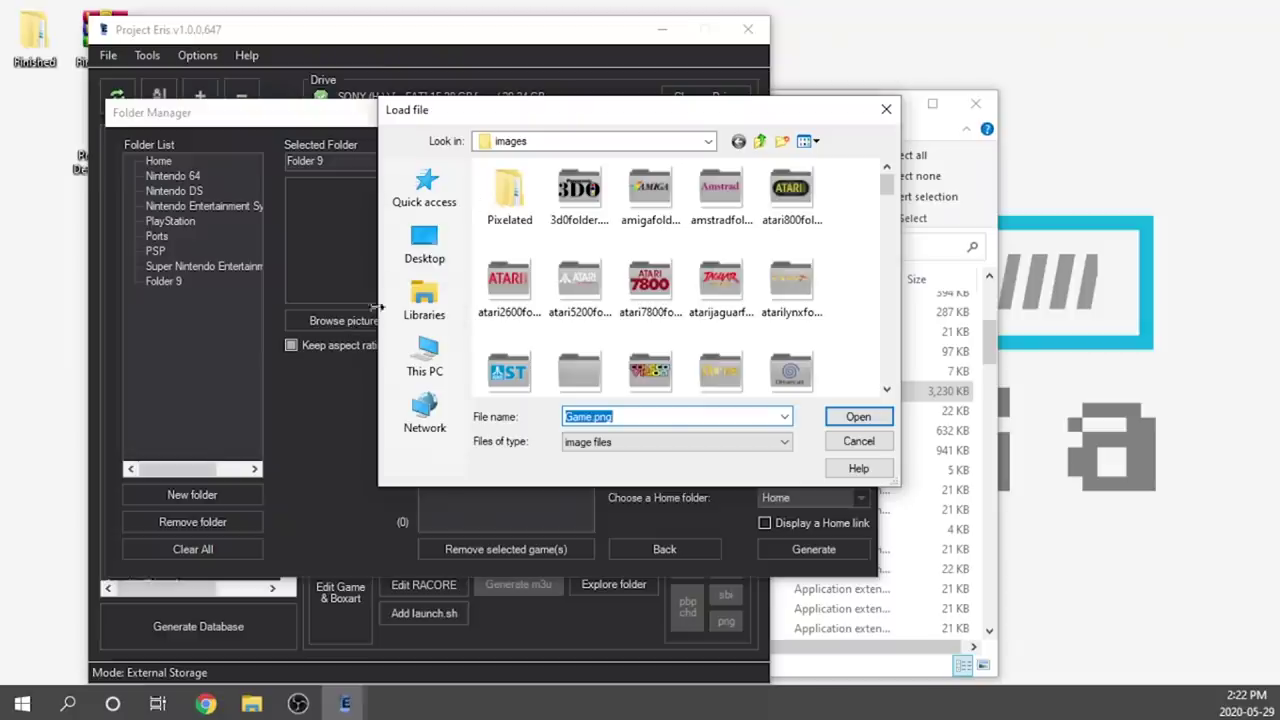
pyautogui.scroll(-3, 783, 255)
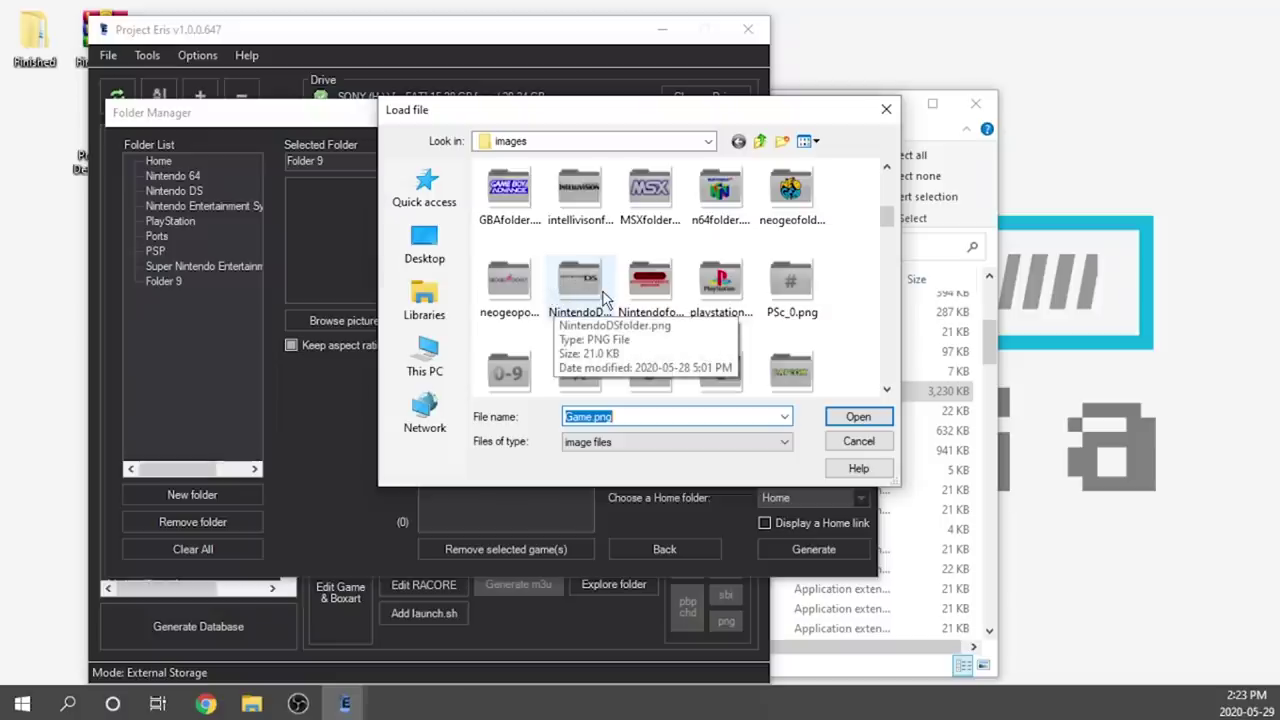
pyautogui.scroll(-10, 610, 305)
pyautogui.scroll(-5, 621, 330)
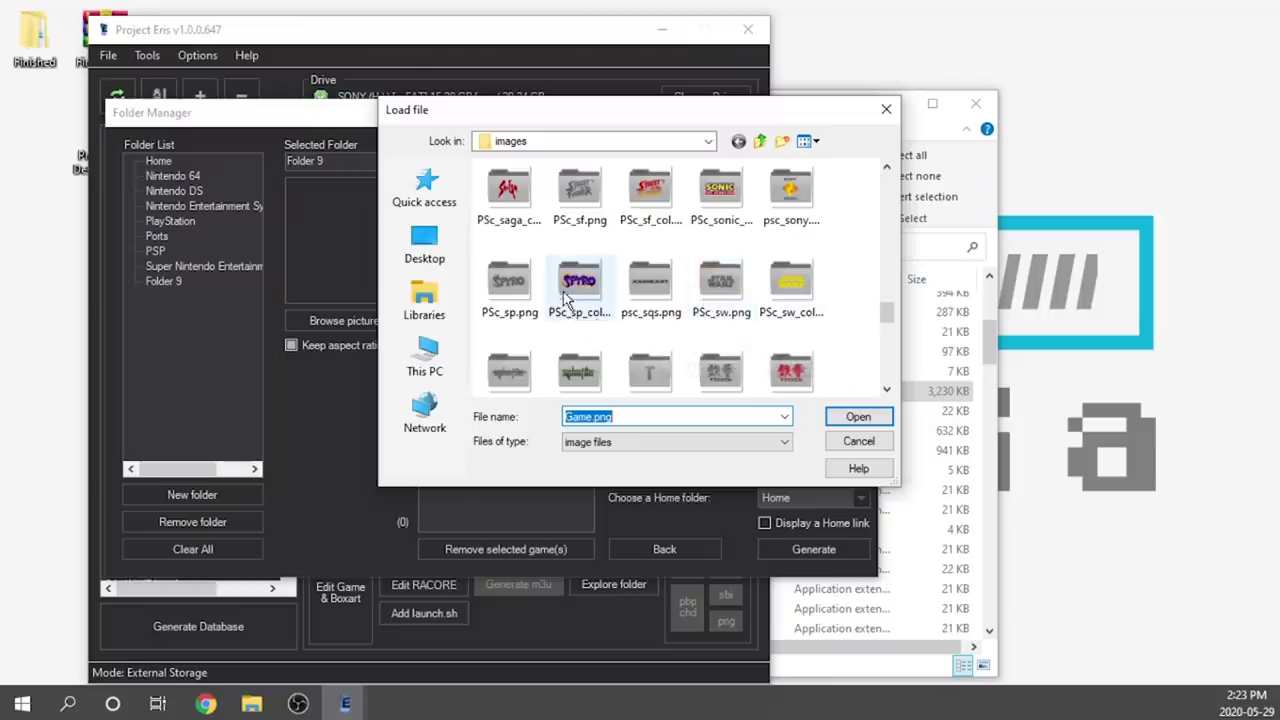
pyautogui.doubleClick(591, 285)
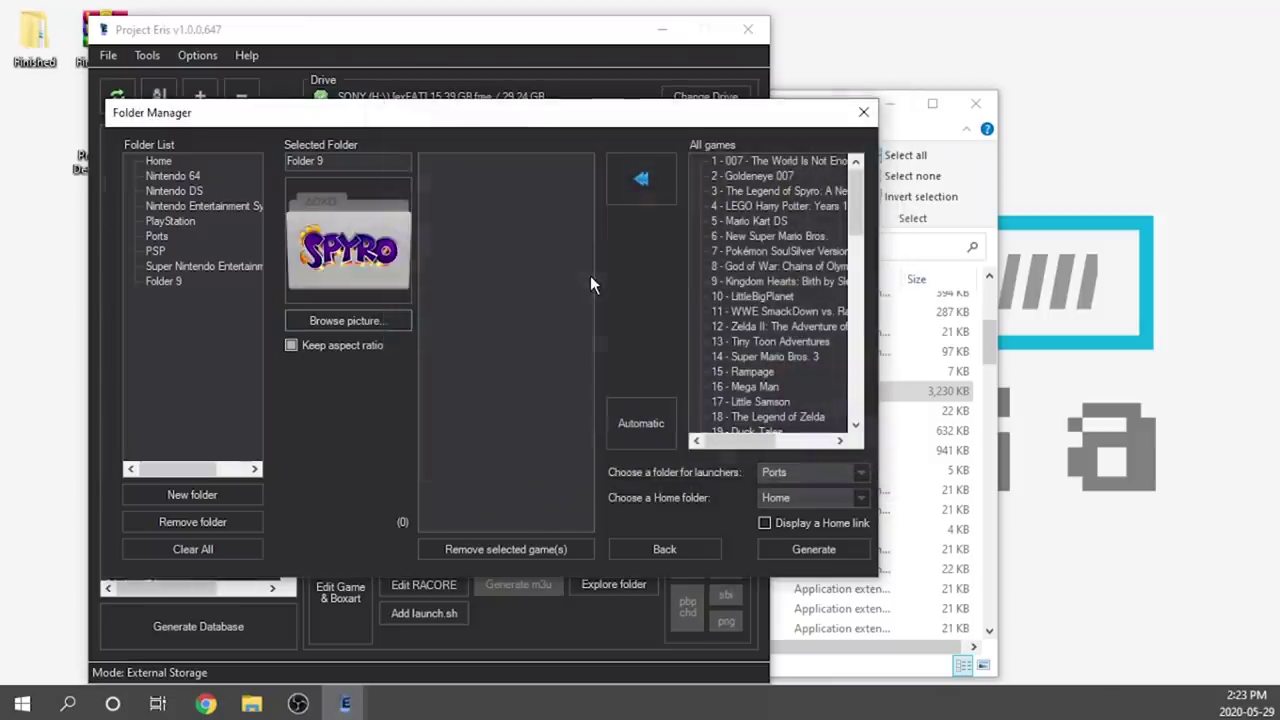
# Rename the new folder to 'Spyro'
pyautogui.hotkey('shift', 'Tab')
pyautogui.write('Spyro')
pyautogui.press('Return')
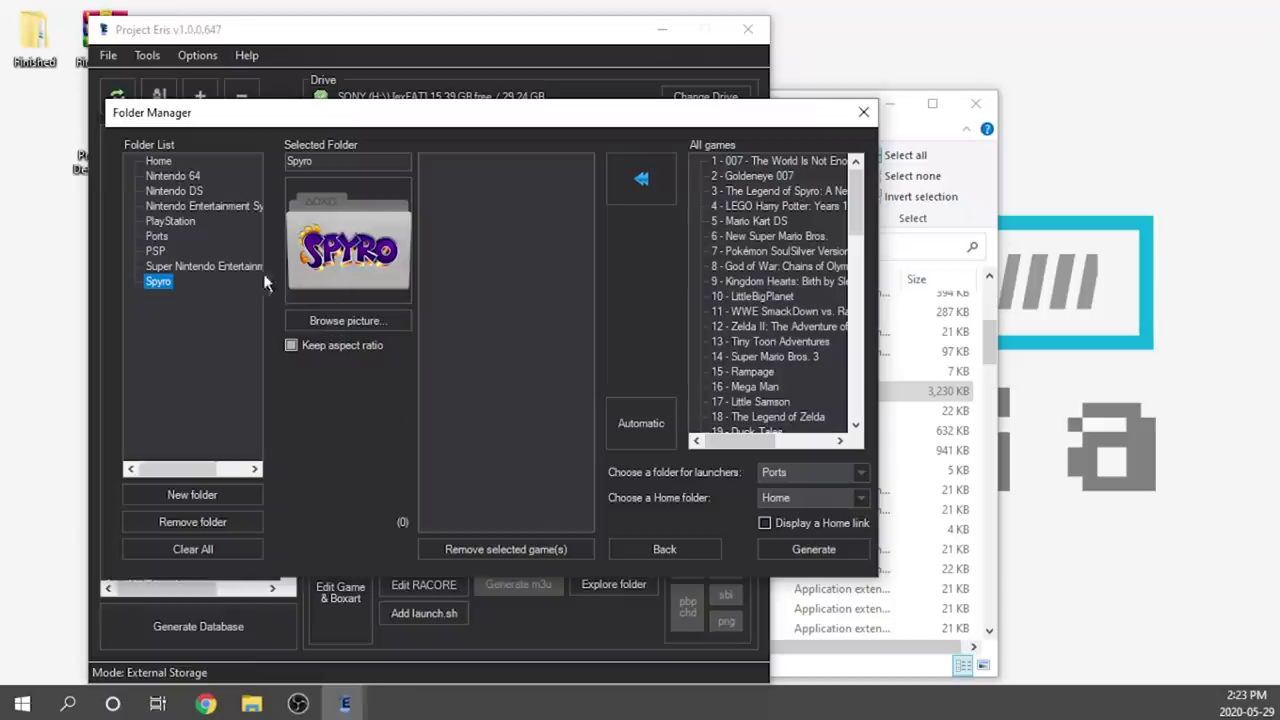
# Add The Legend of Spyro: A New Beginning from All games into the Spyro folder
pyautogui.click(156, 282)
pyautogui.click(775, 193)
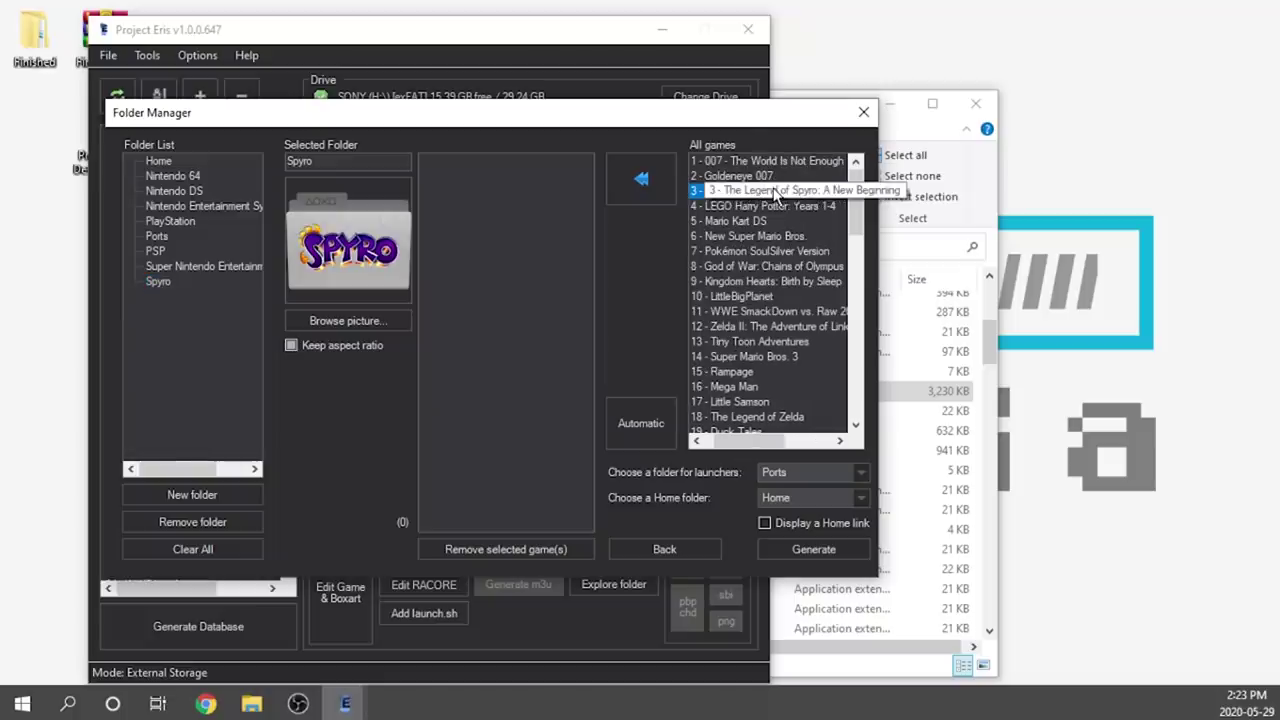
pyautogui.click(642, 185)
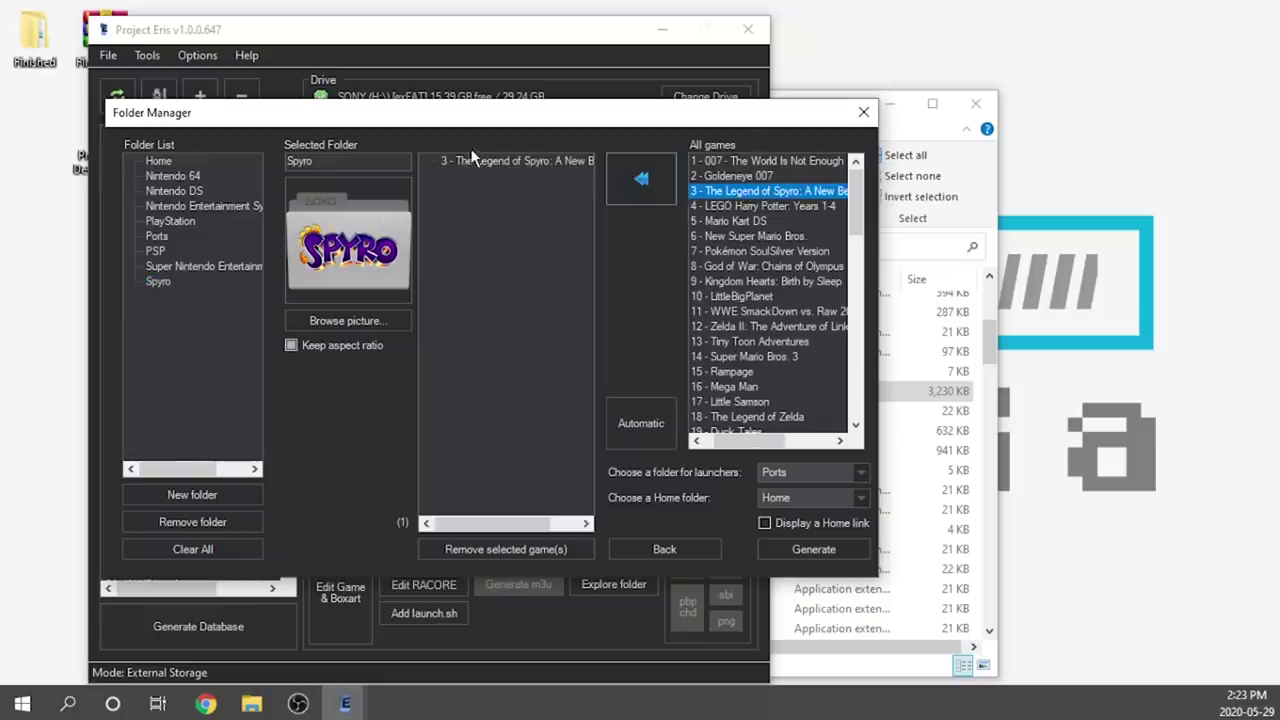
pyautogui.click(483, 162)
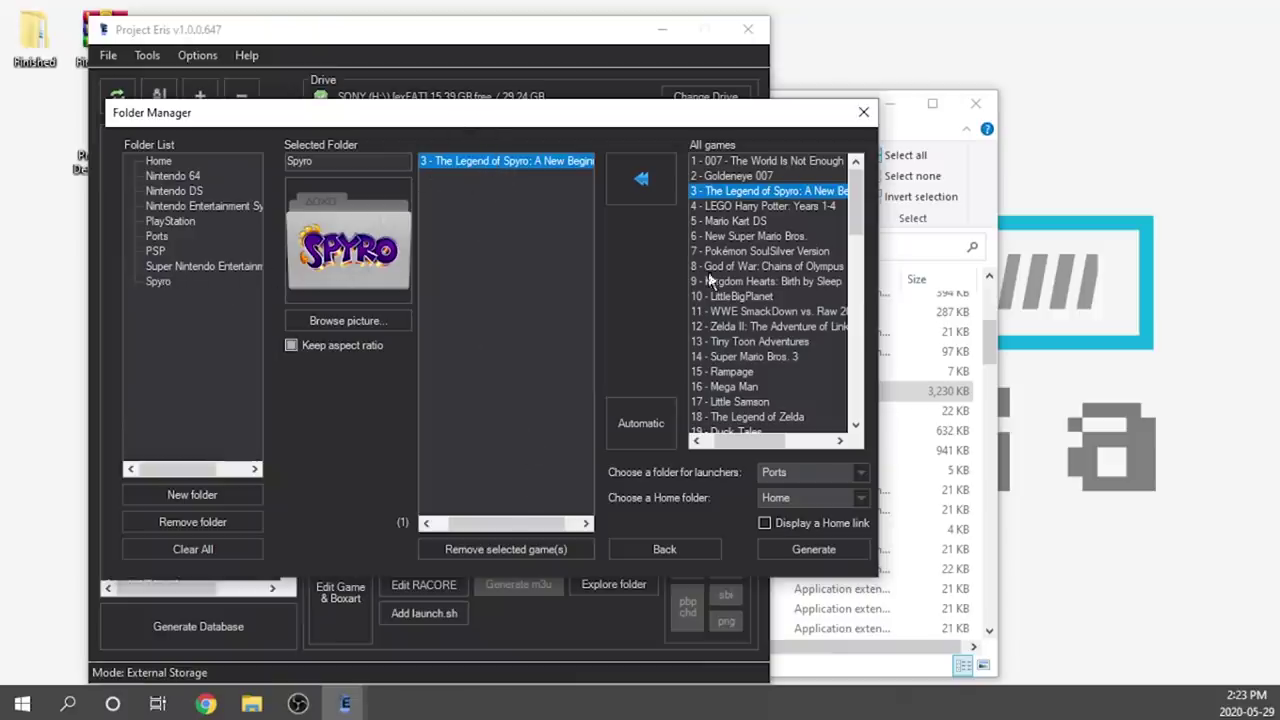
pyautogui.click(743, 193)
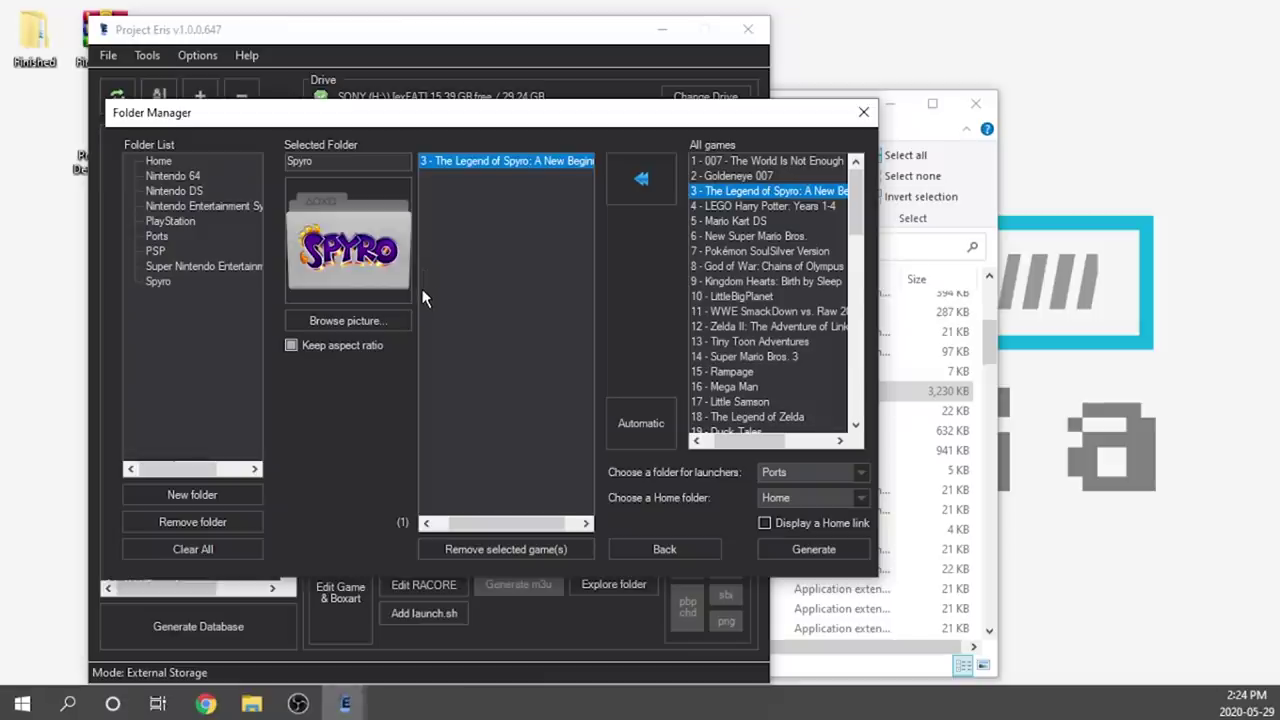
pyautogui.click(174, 190)
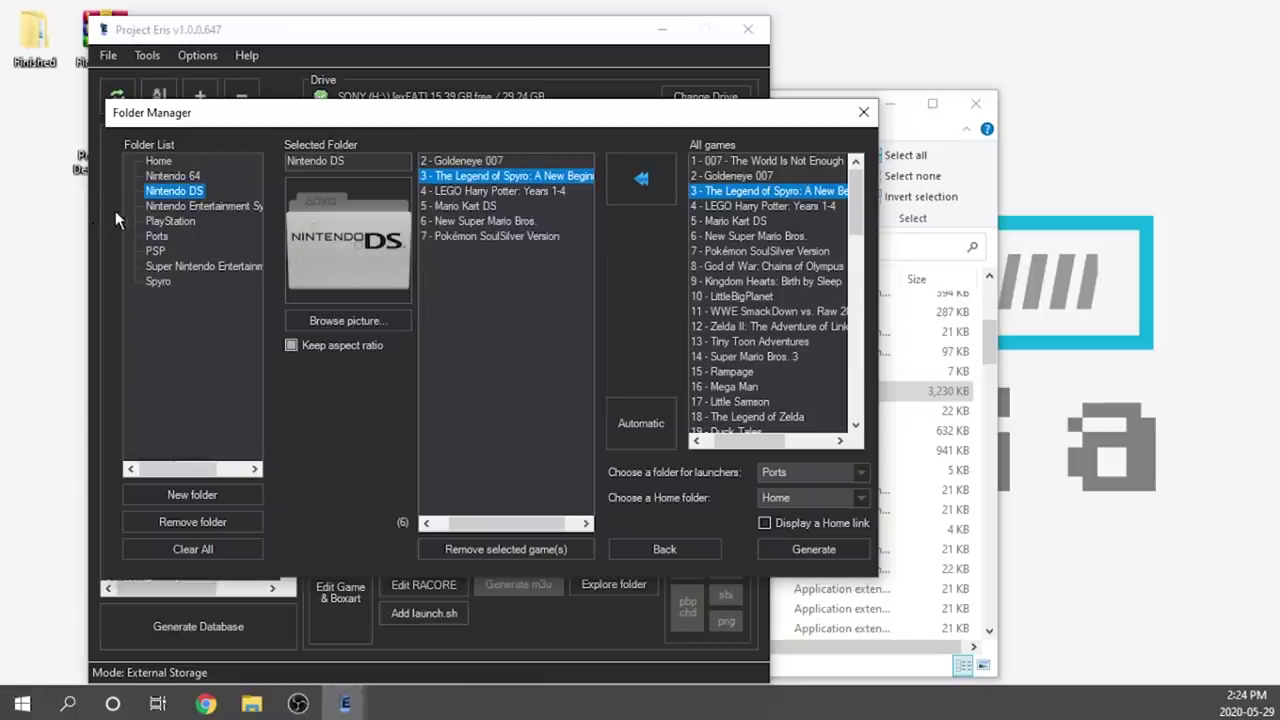
pyautogui.click(159, 235)
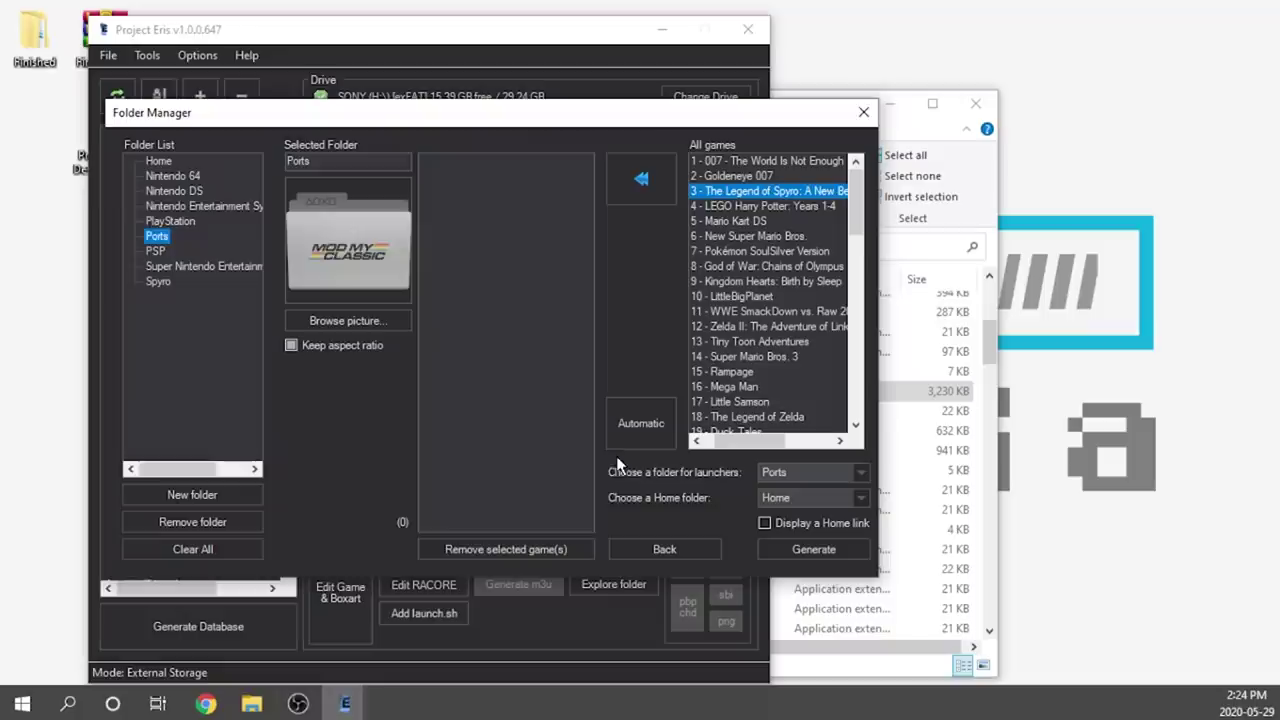
pyautogui.press('Home')
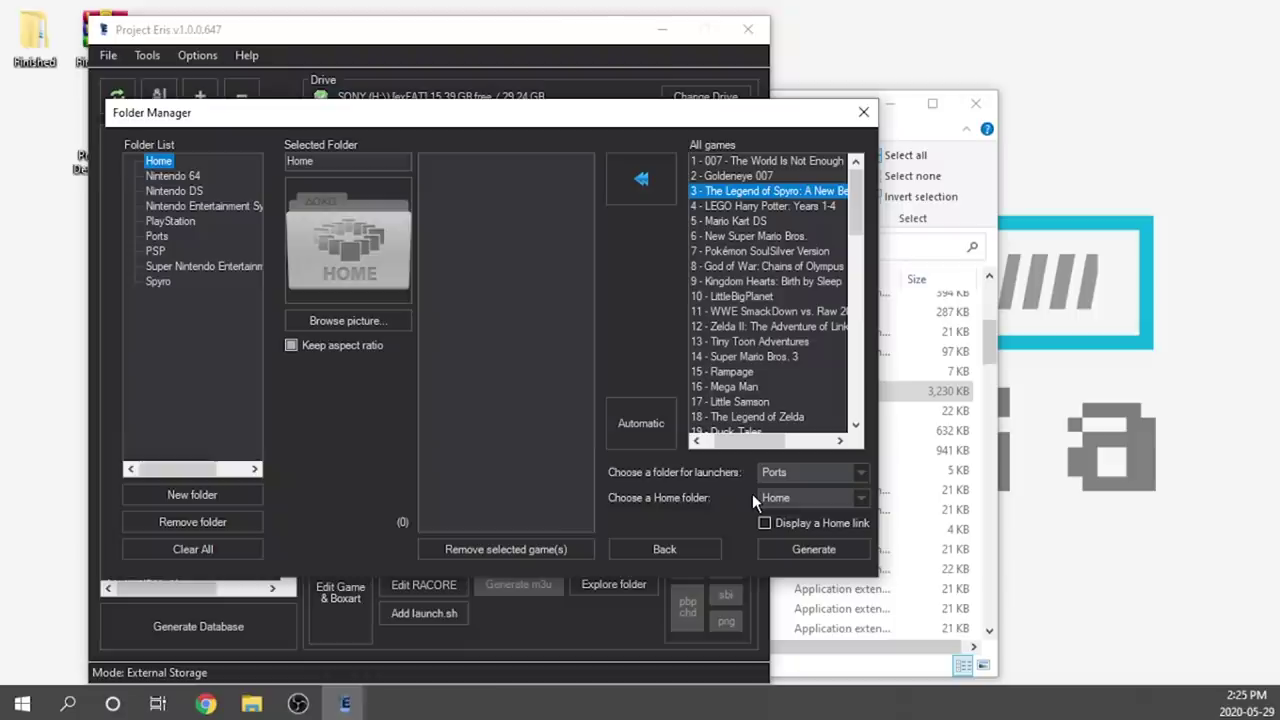
pyautogui.press('End')
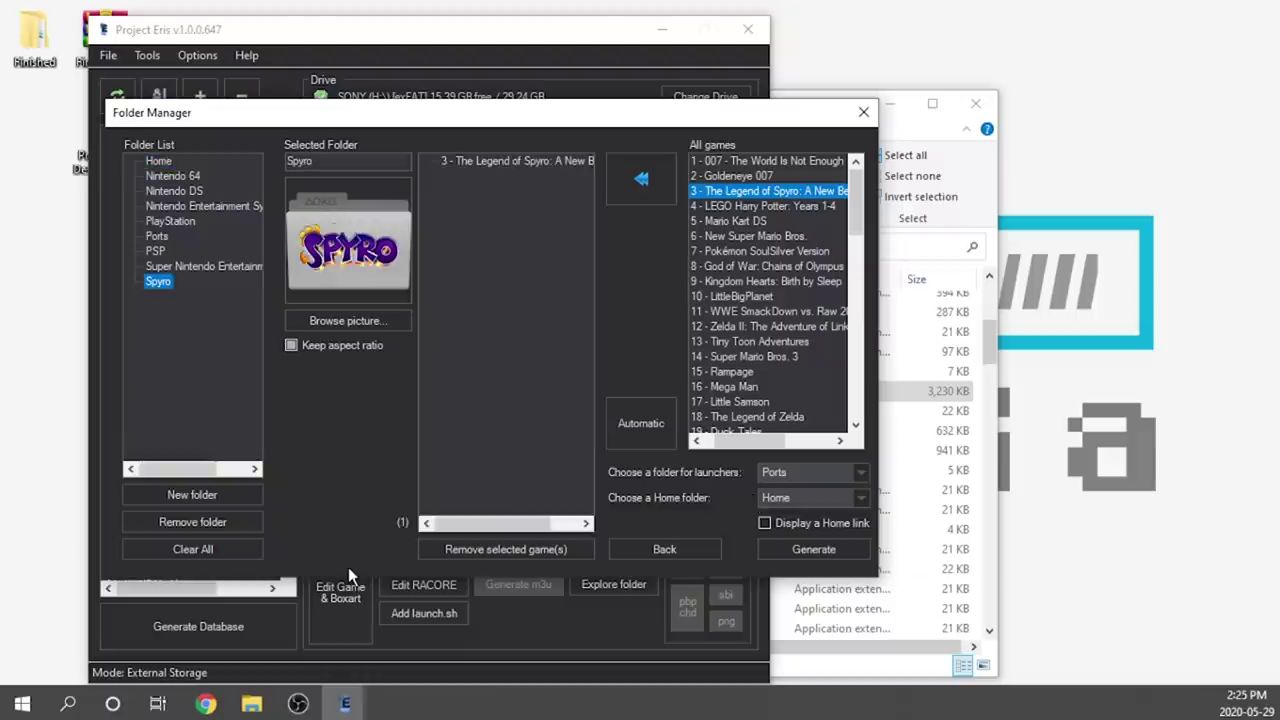
# Generate the games database in Folder Manager and dismiss the Job done message
pyautogui.click(848, 556)
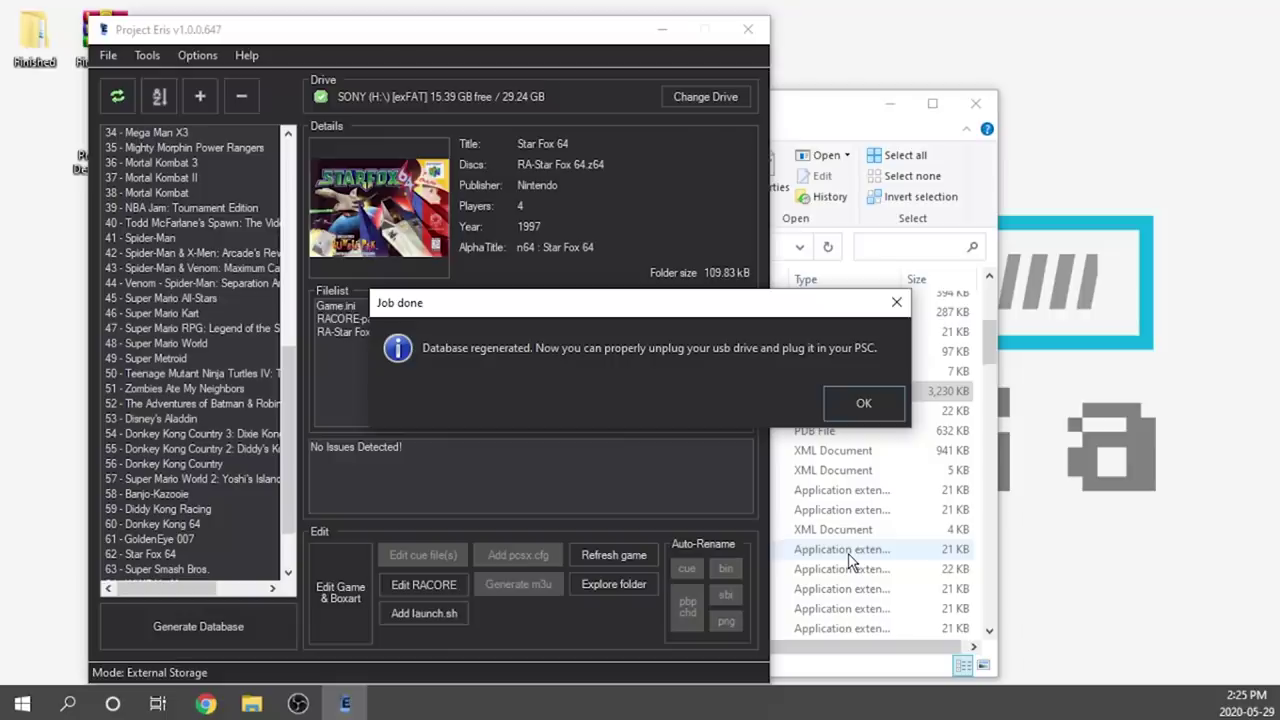
pyautogui.click(863, 403)
pyautogui.click(820, 391)
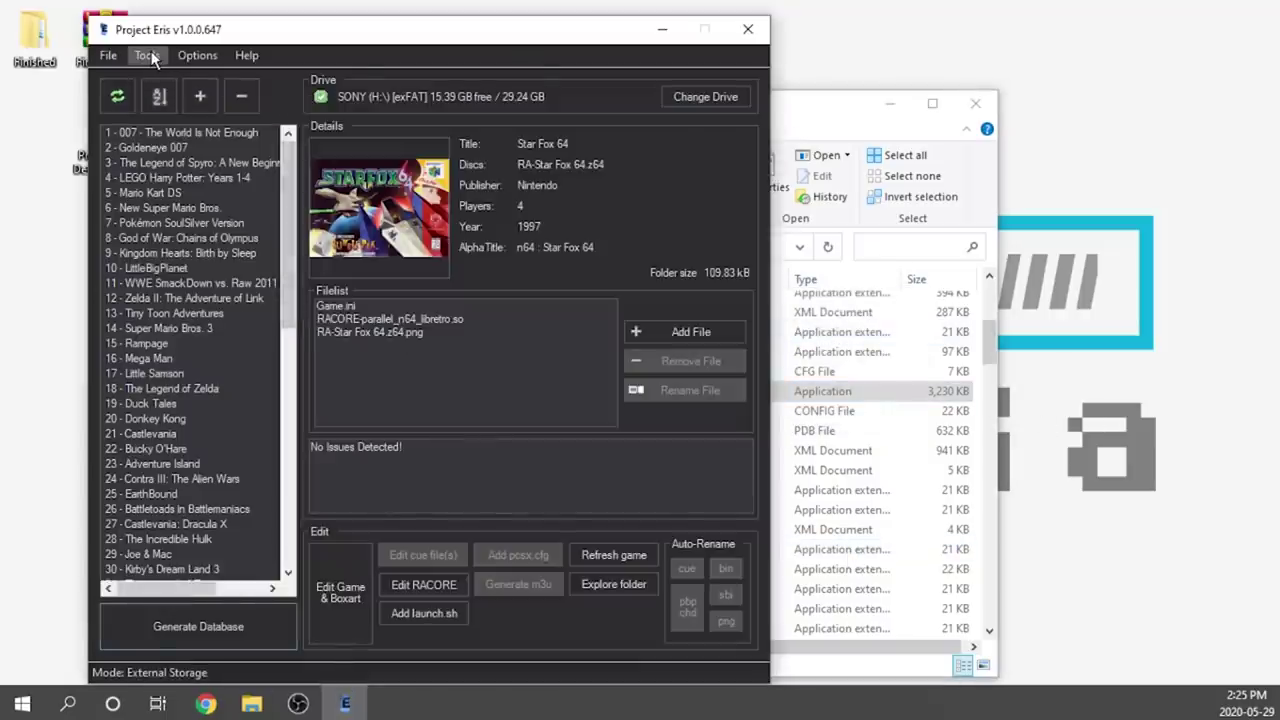
pyautogui.click(147, 56)
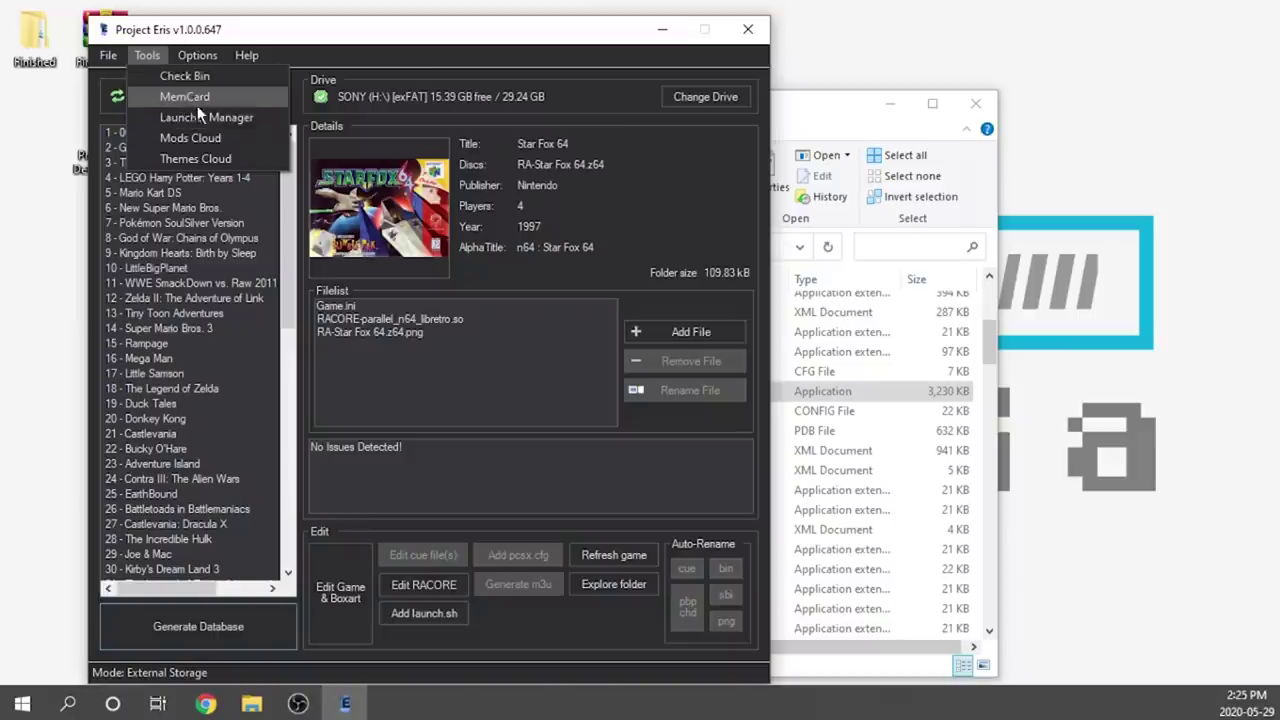
pyautogui.click(226, 99)
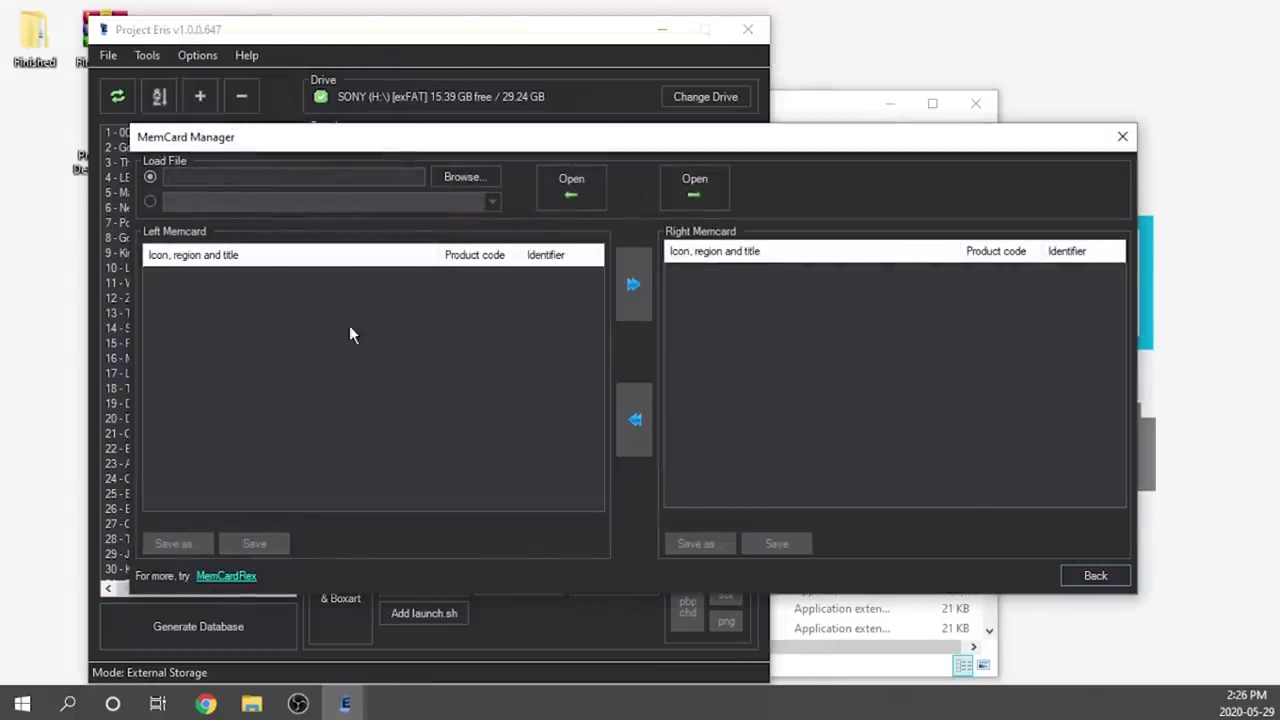
pyautogui.press('Escape')
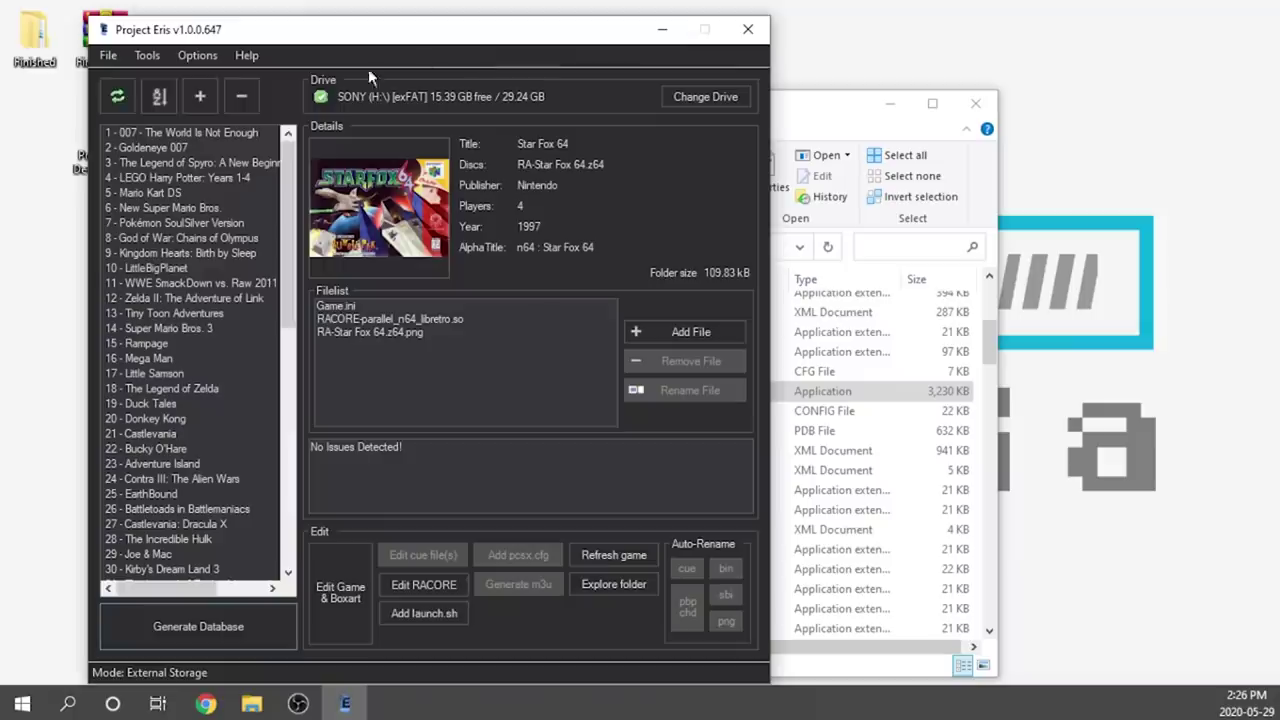
pyautogui.click(140, 54)
# Move ab_doom to Hidden Launchers, accept the changes, and open the online Mod Browser
pyautogui.click(198, 119)
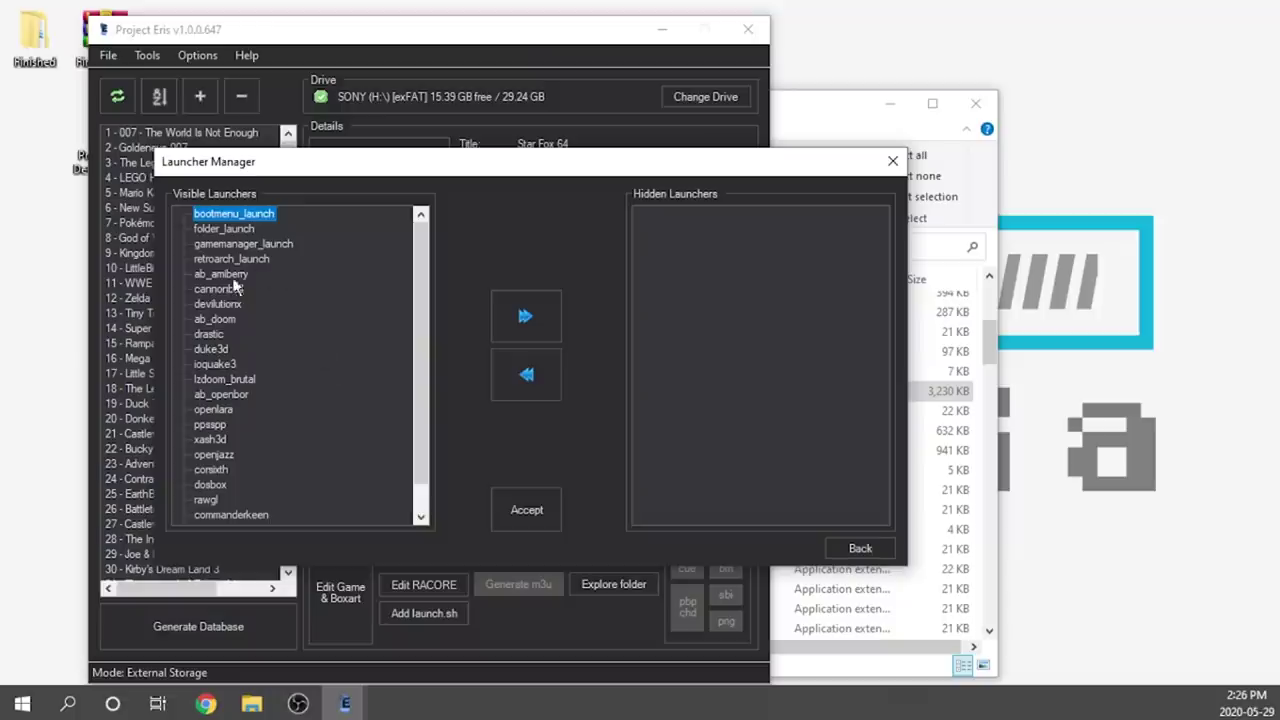
pyautogui.click(226, 319)
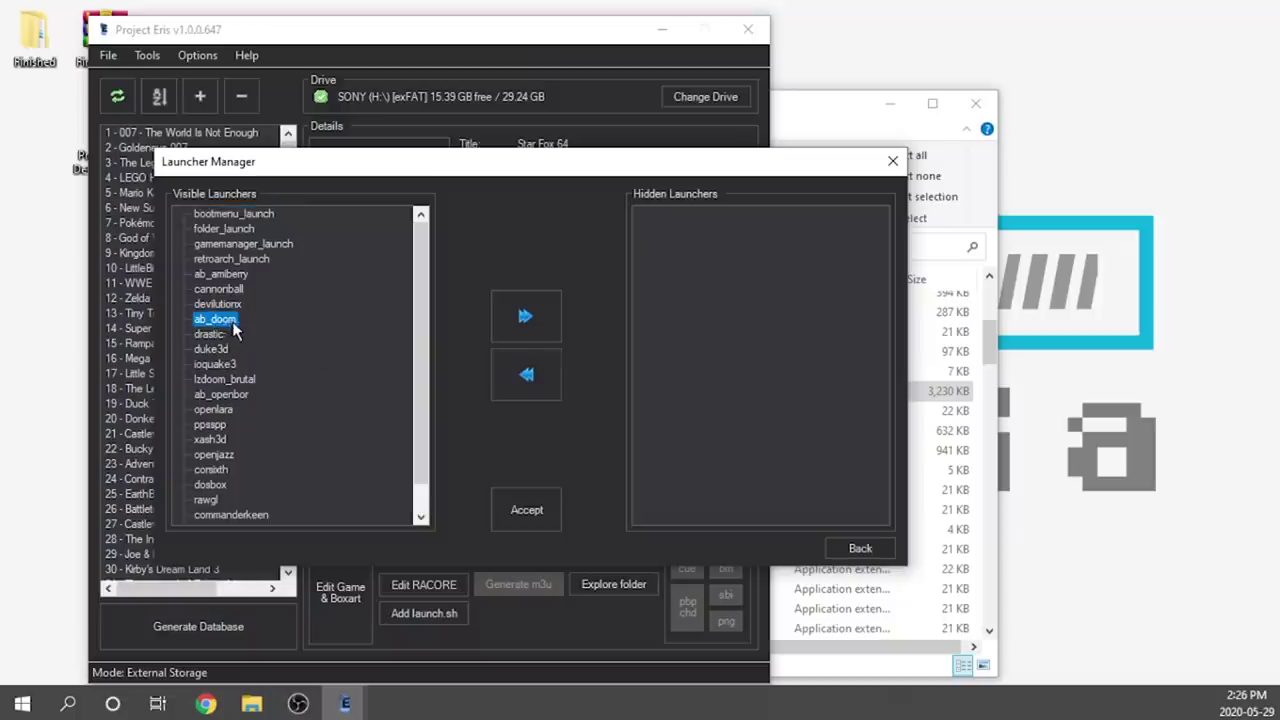
pyautogui.click(529, 318)
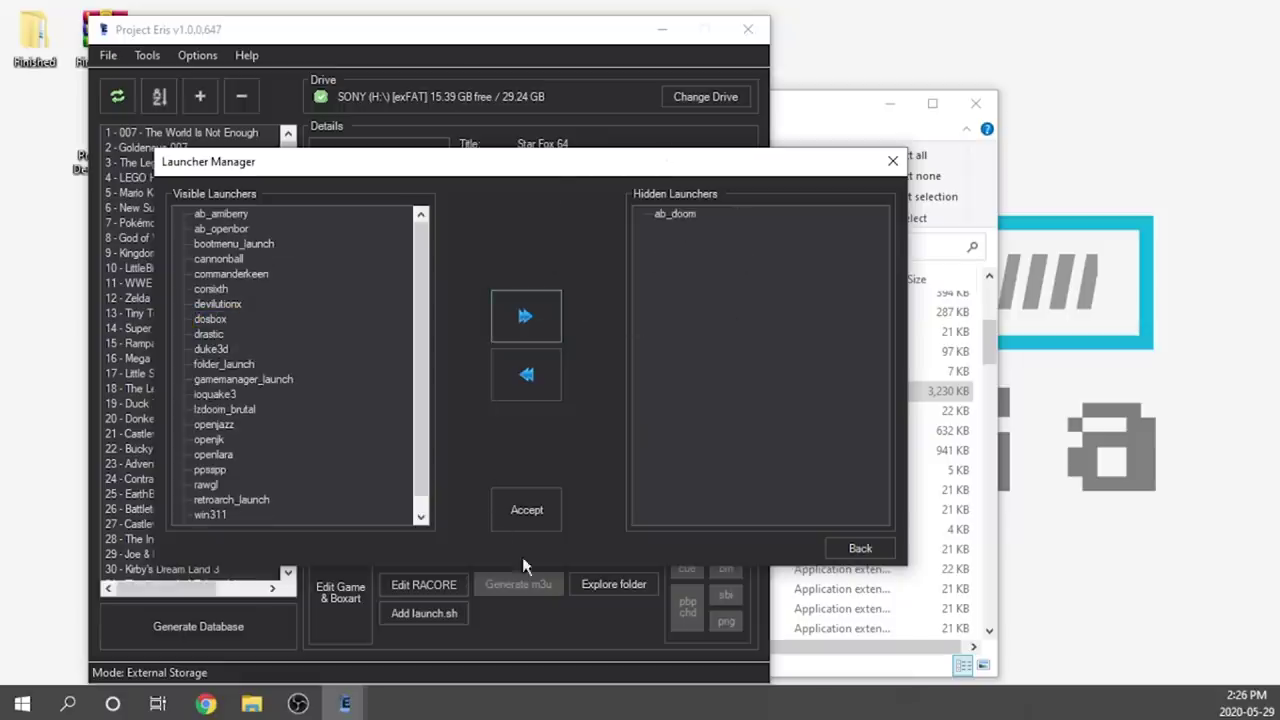
pyautogui.click(532, 522)
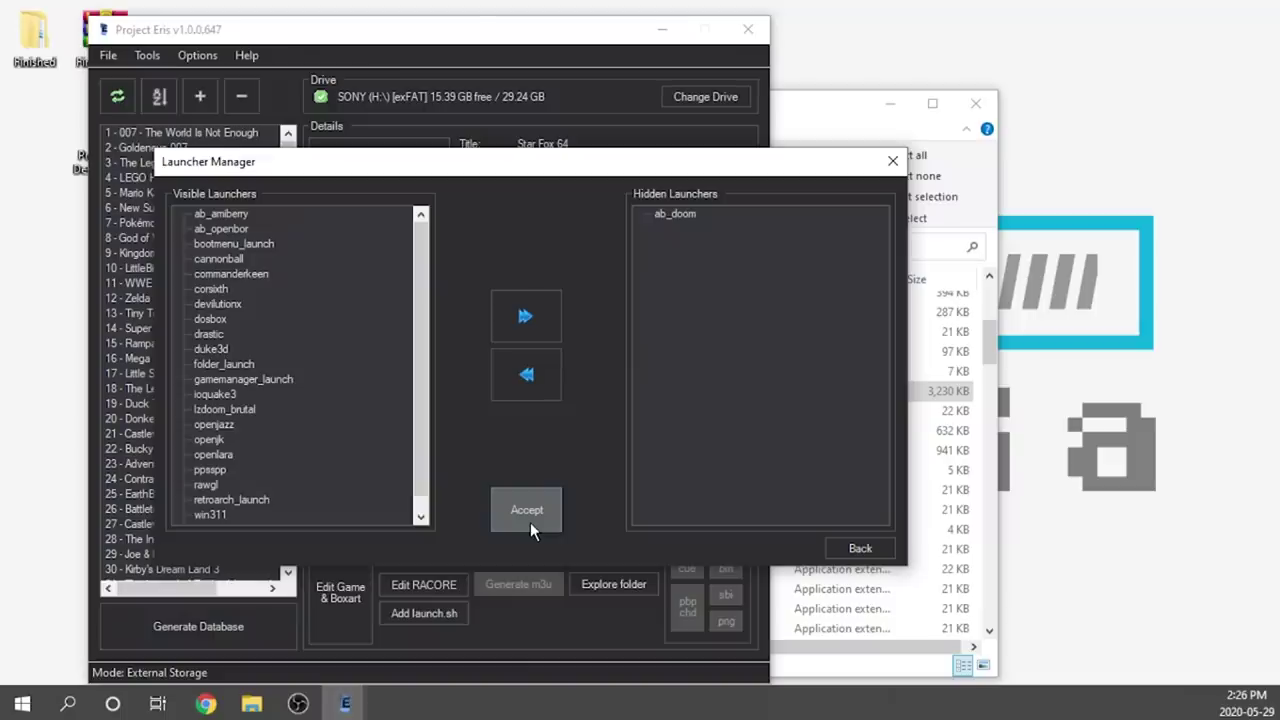
pyautogui.click(530, 522)
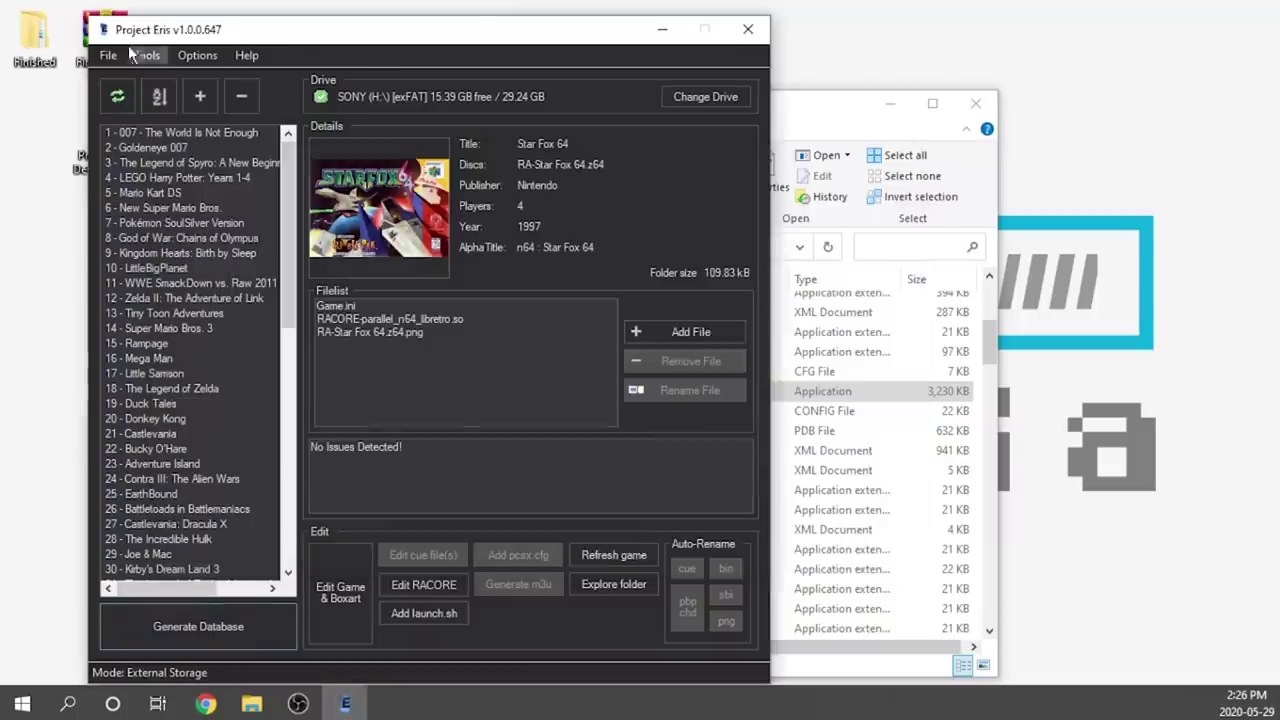
pyautogui.click(147, 55)
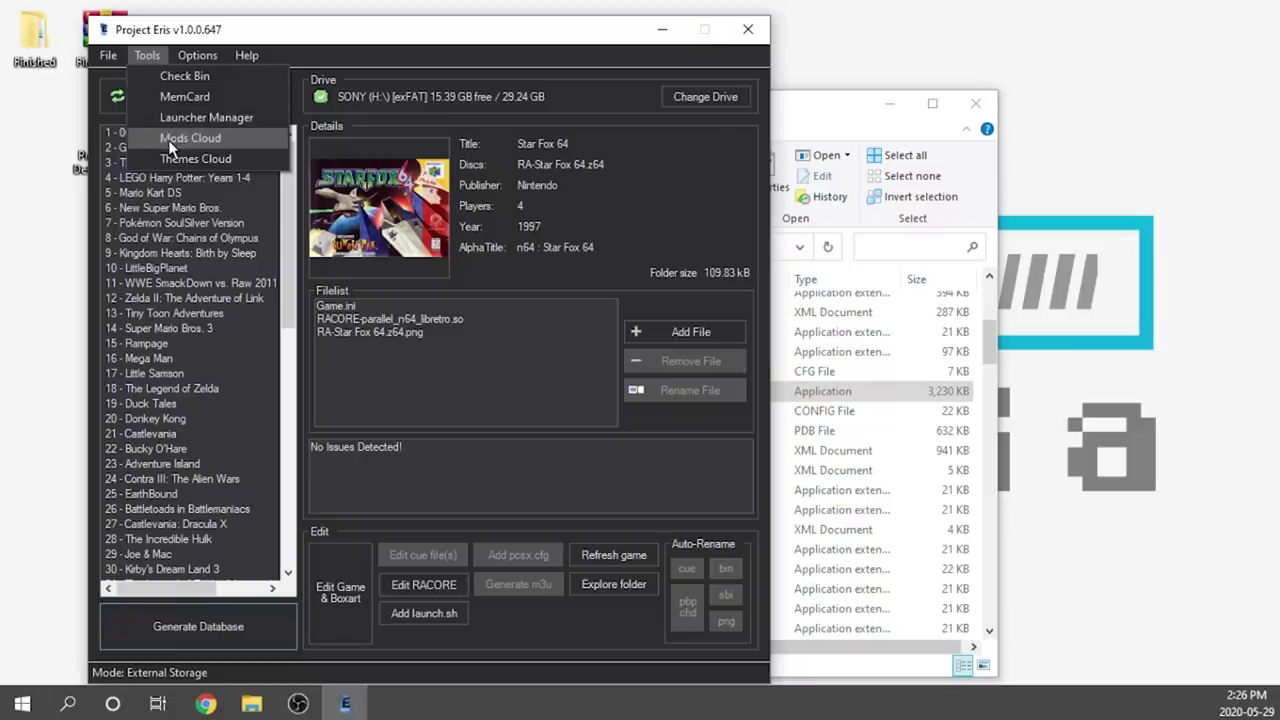
pyautogui.click(216, 142)
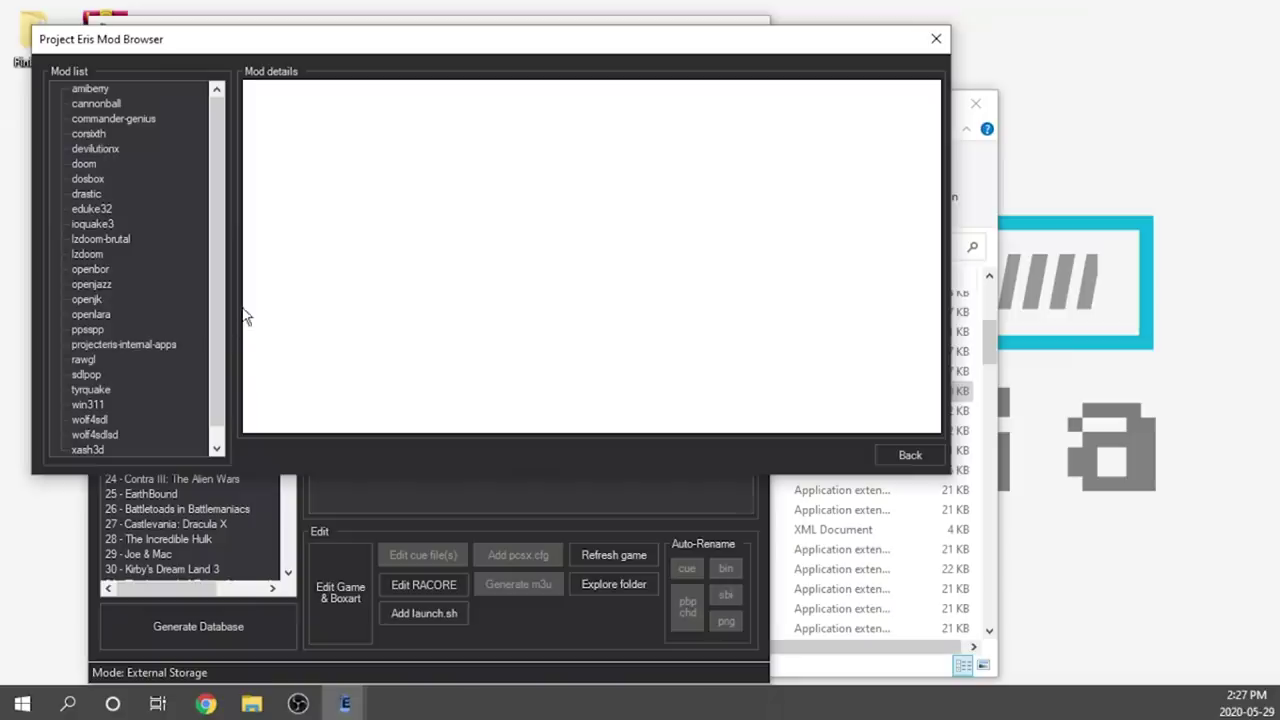
pyautogui.click(88, 257)
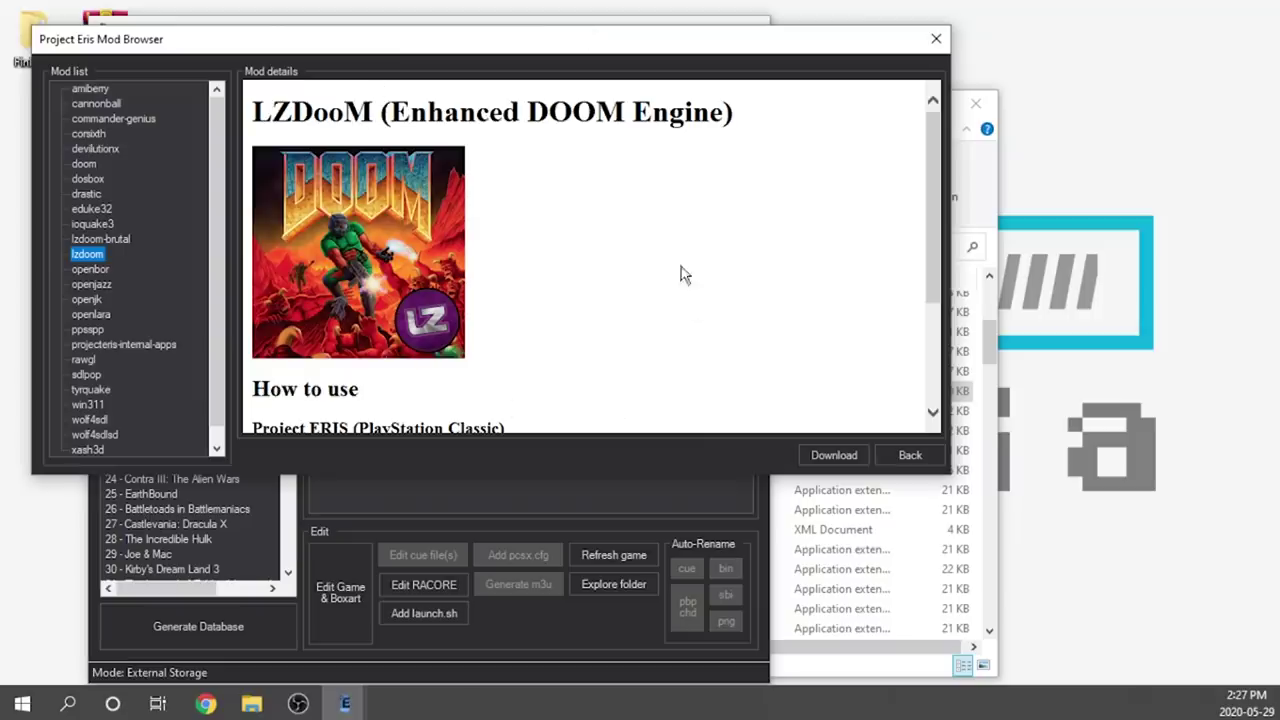
pyautogui.scroll(-3, 566, 308)
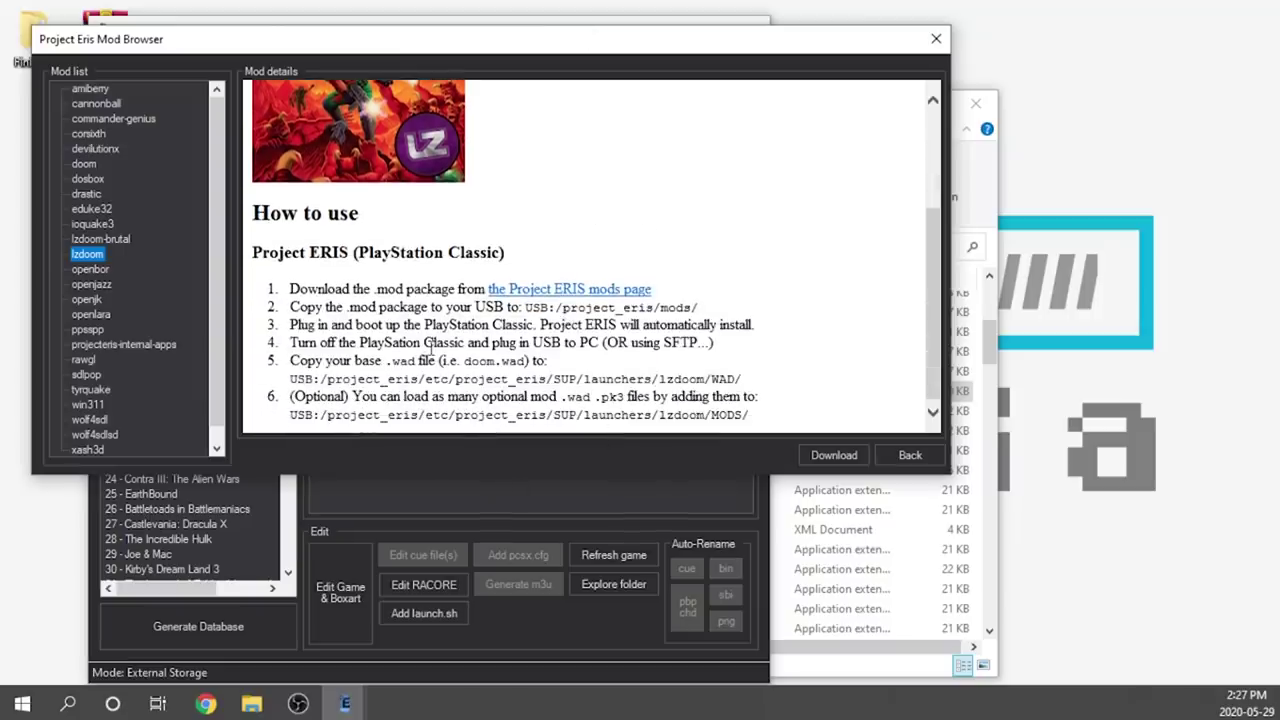
pyautogui.scroll(-1, 449, 368)
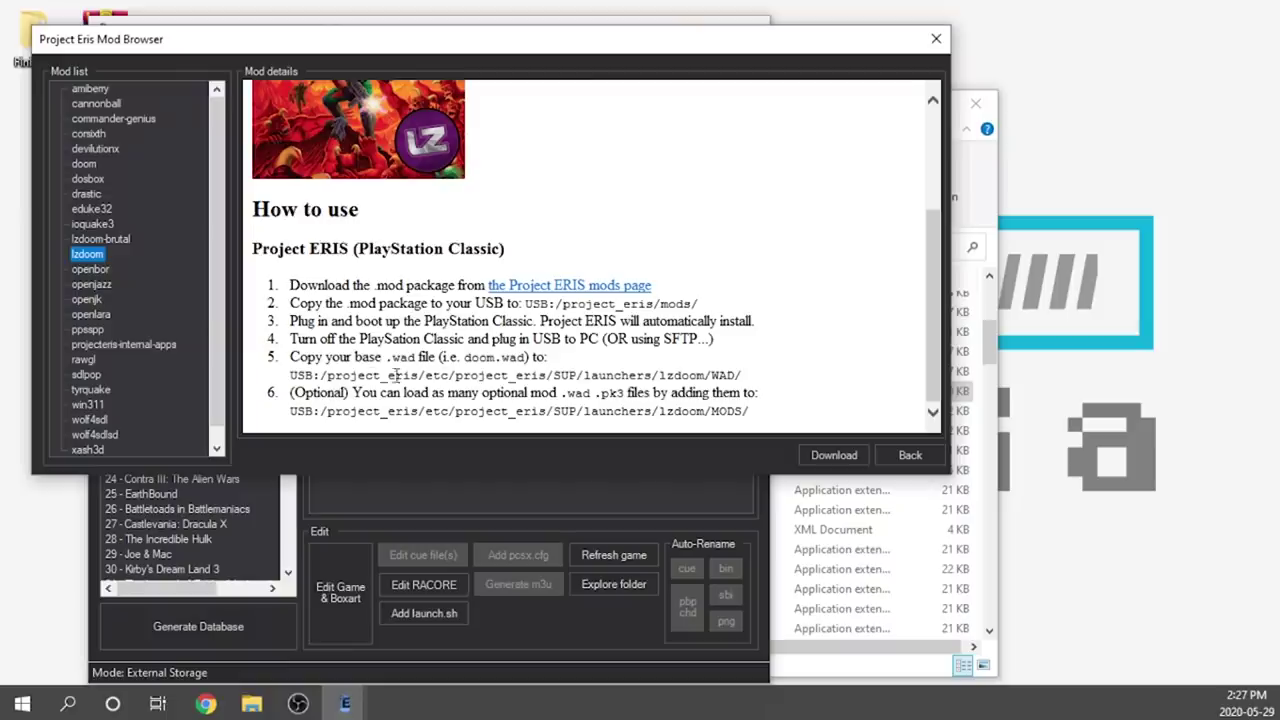
pyautogui.click(925, 456)
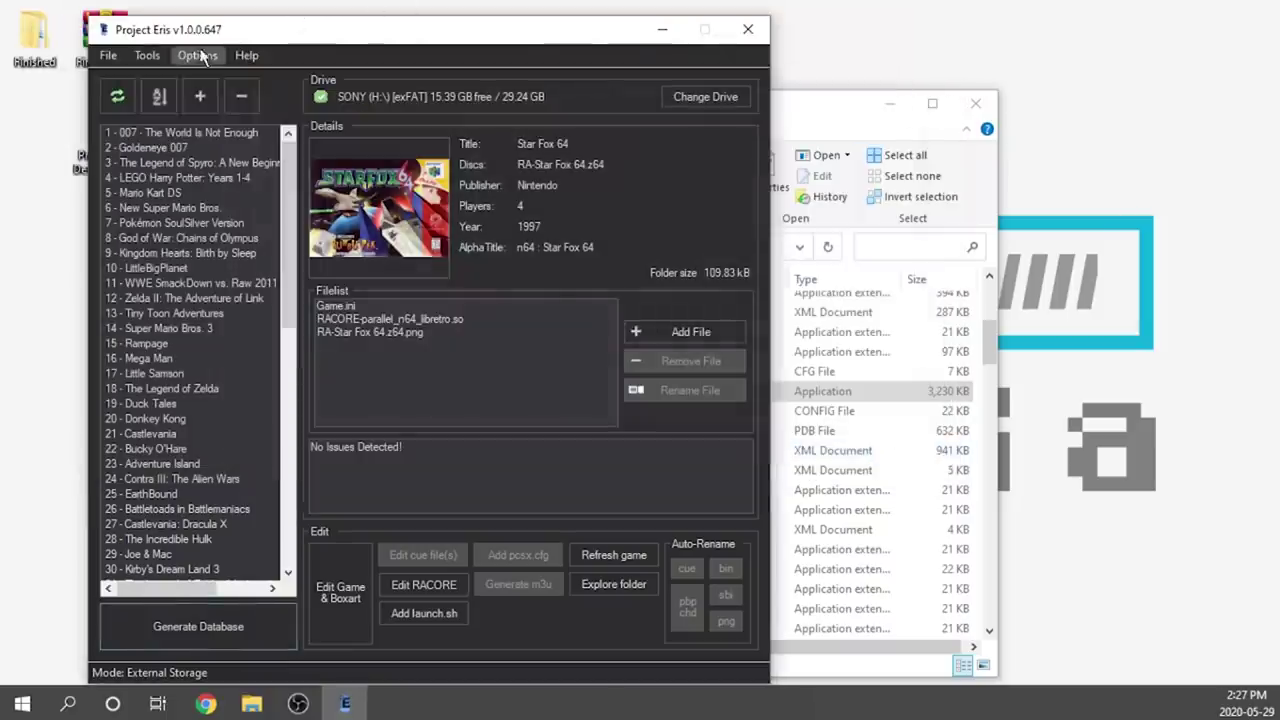
pyautogui.click(147, 55)
pyautogui.click(177, 158)
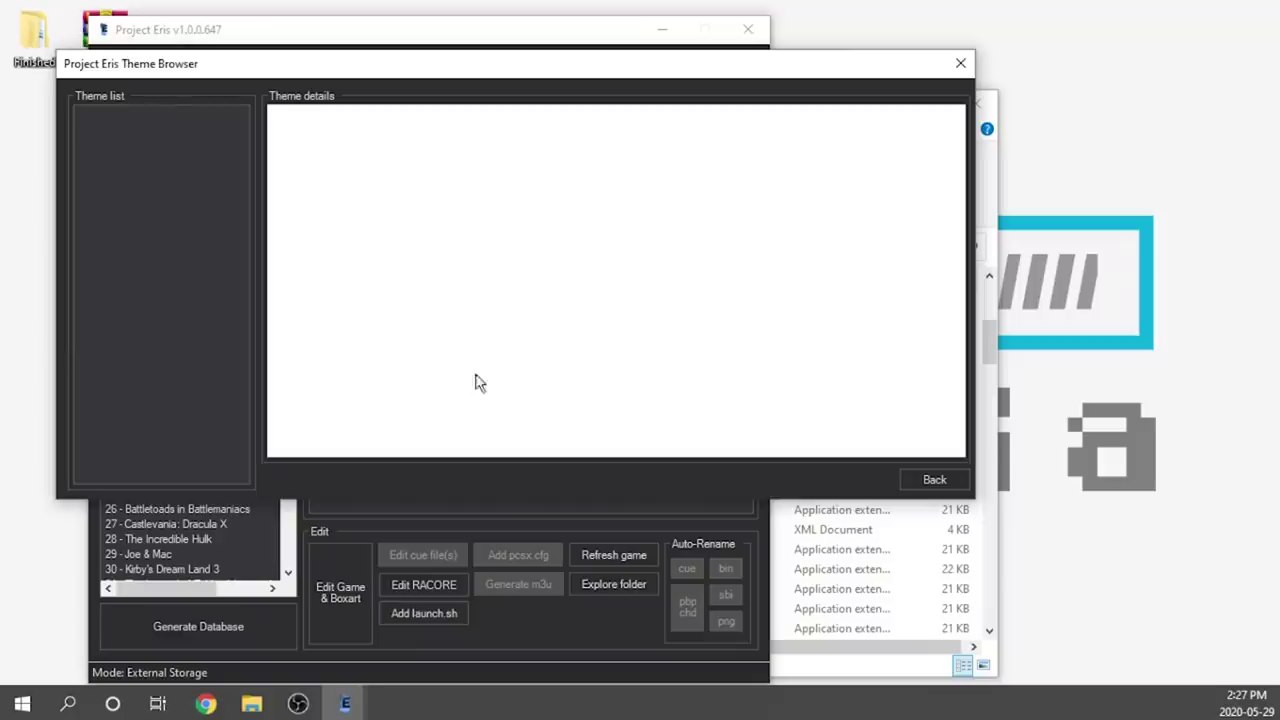
pyautogui.click(160, 114)
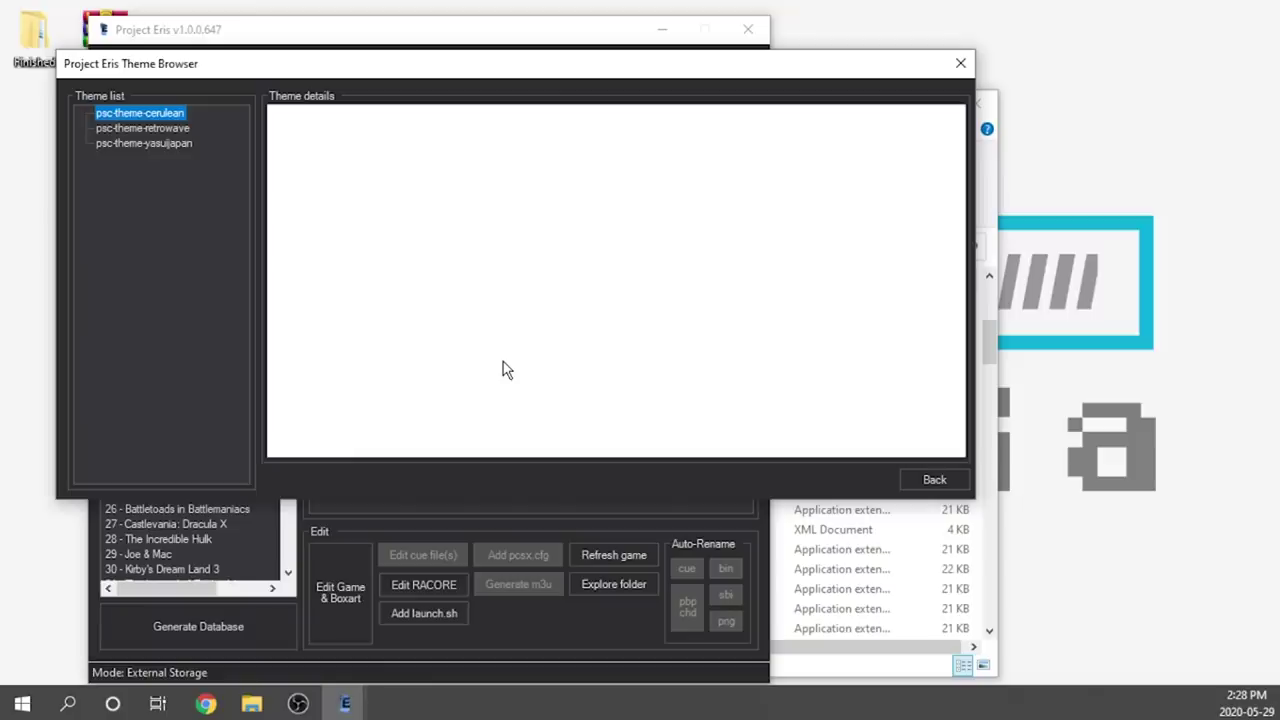
pyautogui.scroll(-10, 624, 239)
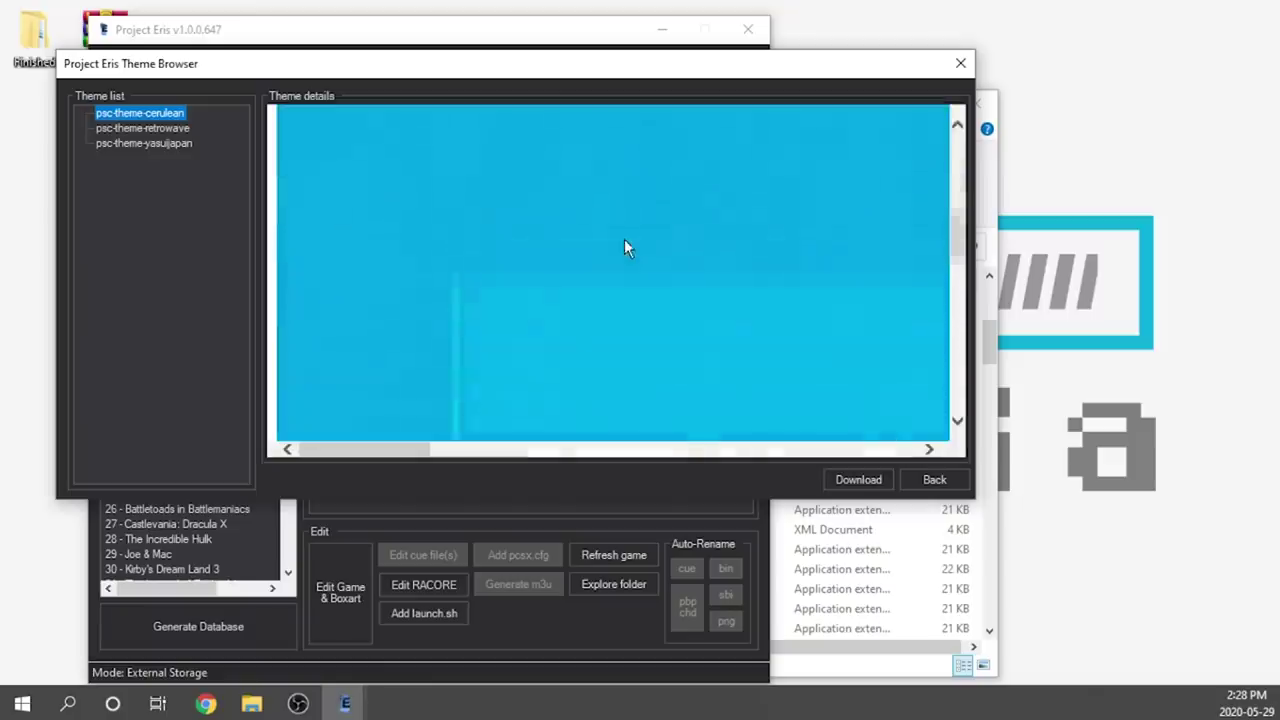
pyautogui.scroll(10, 622, 260)
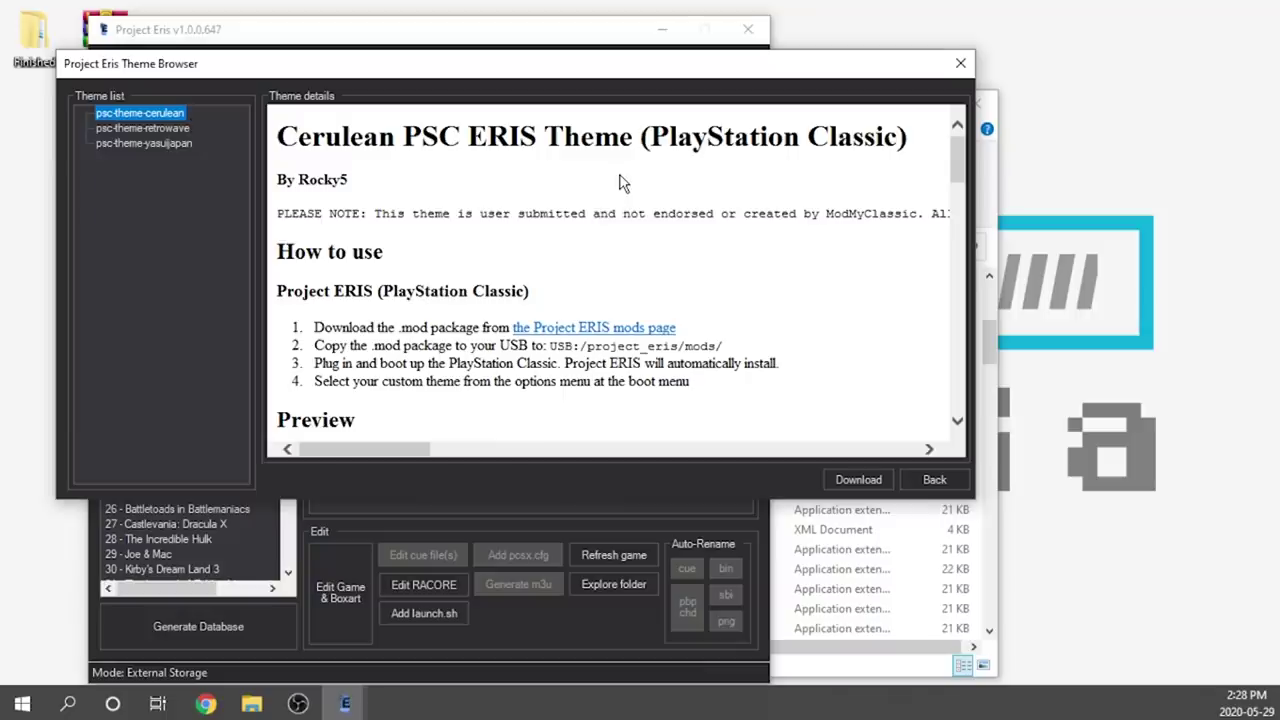
pyautogui.click(934, 479)
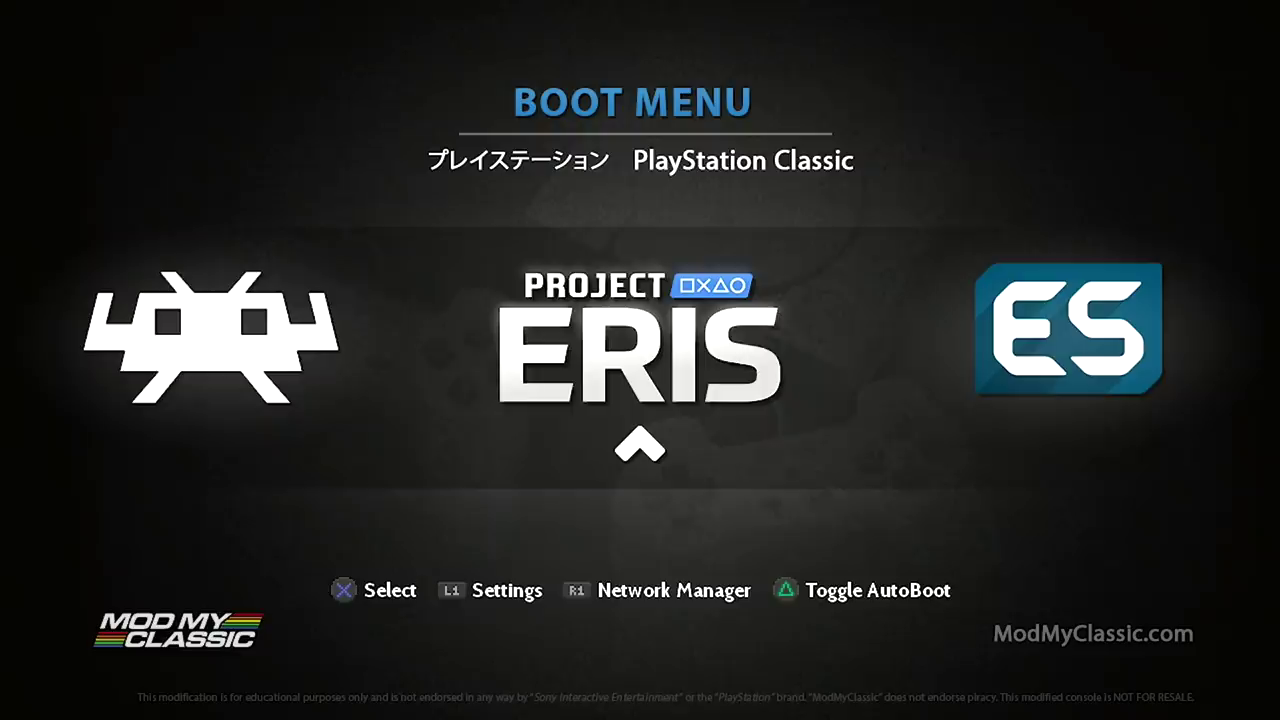
# In Project Eris settings, change Selected Theme from modmyclassic to cerulean
pyautogui.press('q')
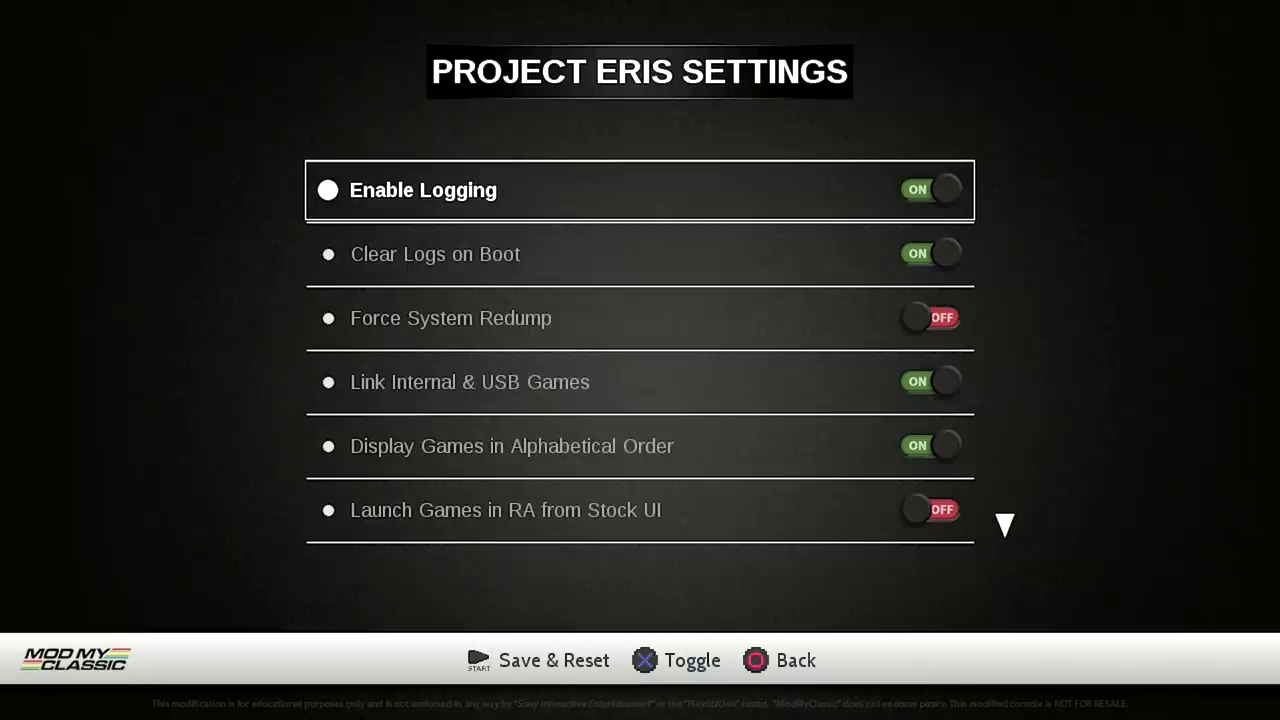
pyautogui.press('Down')
pyautogui.press('Down')
pyautogui.press('Down')
pyautogui.press('Down')
pyautogui.press('Down')
pyautogui.press('Down')
pyautogui.press('Down')
pyautogui.press('Down')
pyautogui.press('Down')
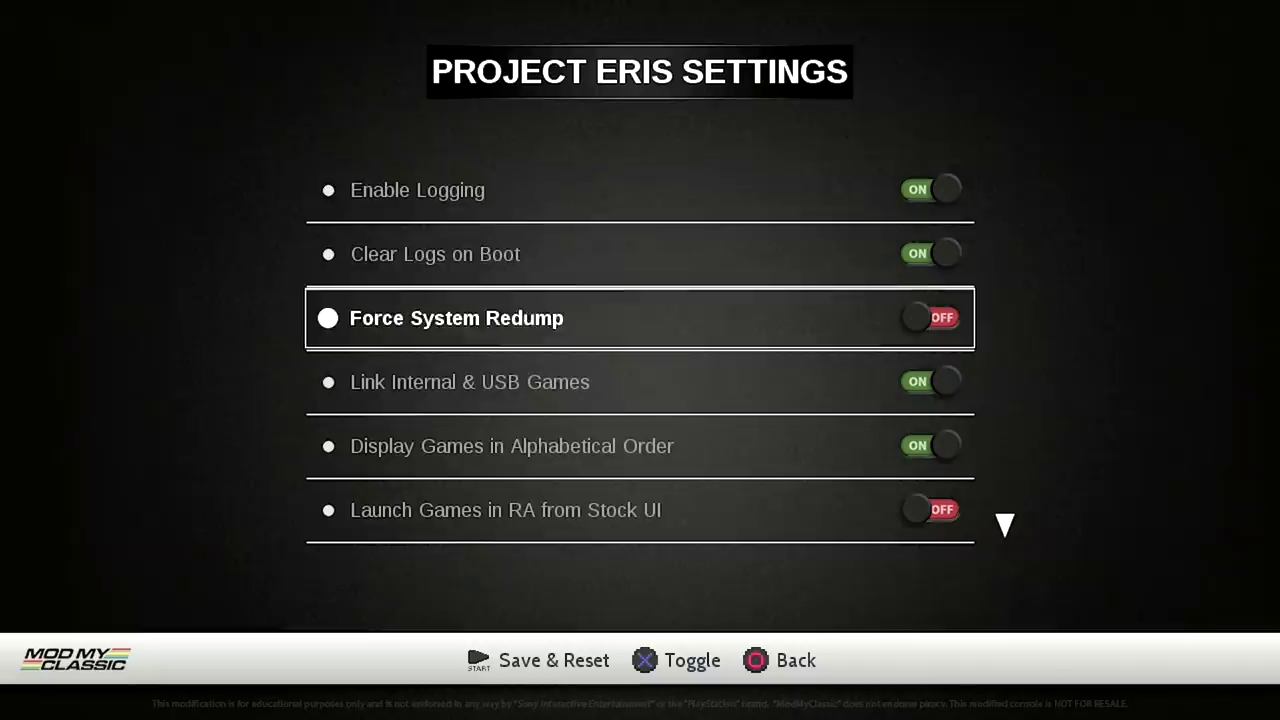
pyautogui.press('Down')
pyautogui.press('Down')
pyautogui.press('Down')
pyautogui.press('Down')
pyautogui.press('Down')
pyautogui.press('Down')
pyautogui.press('Down')
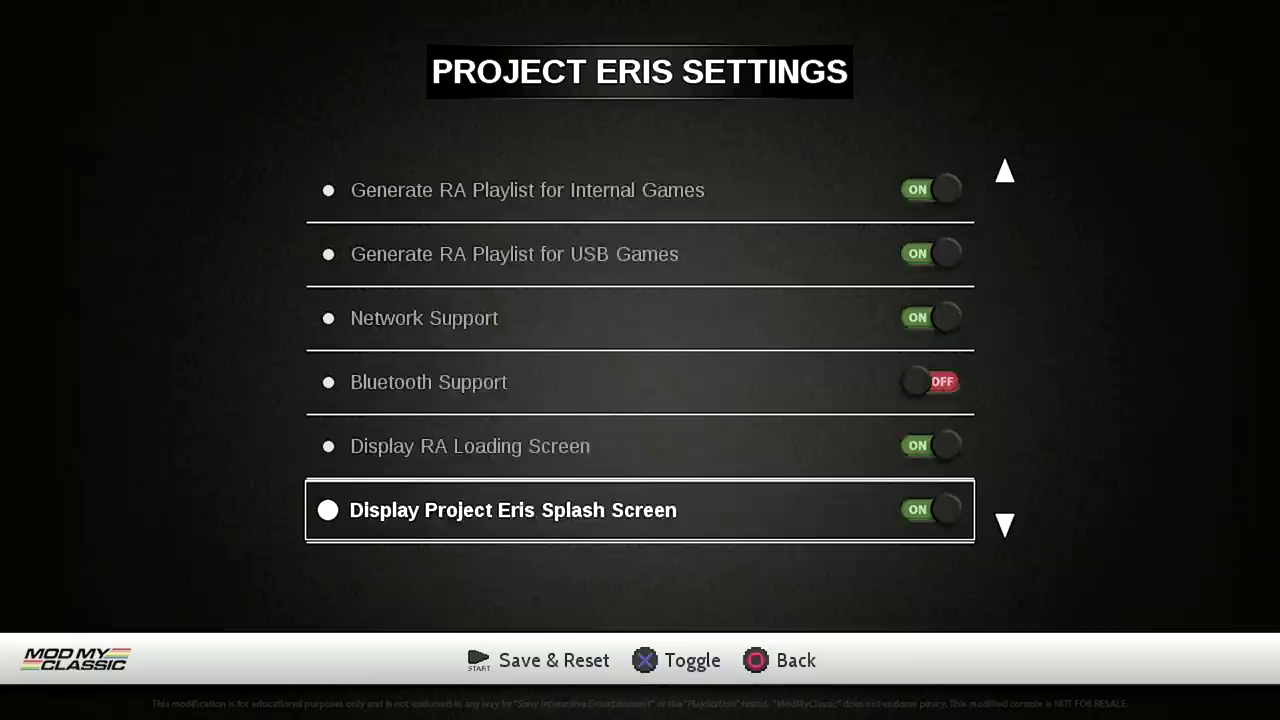
pyautogui.press('Up')
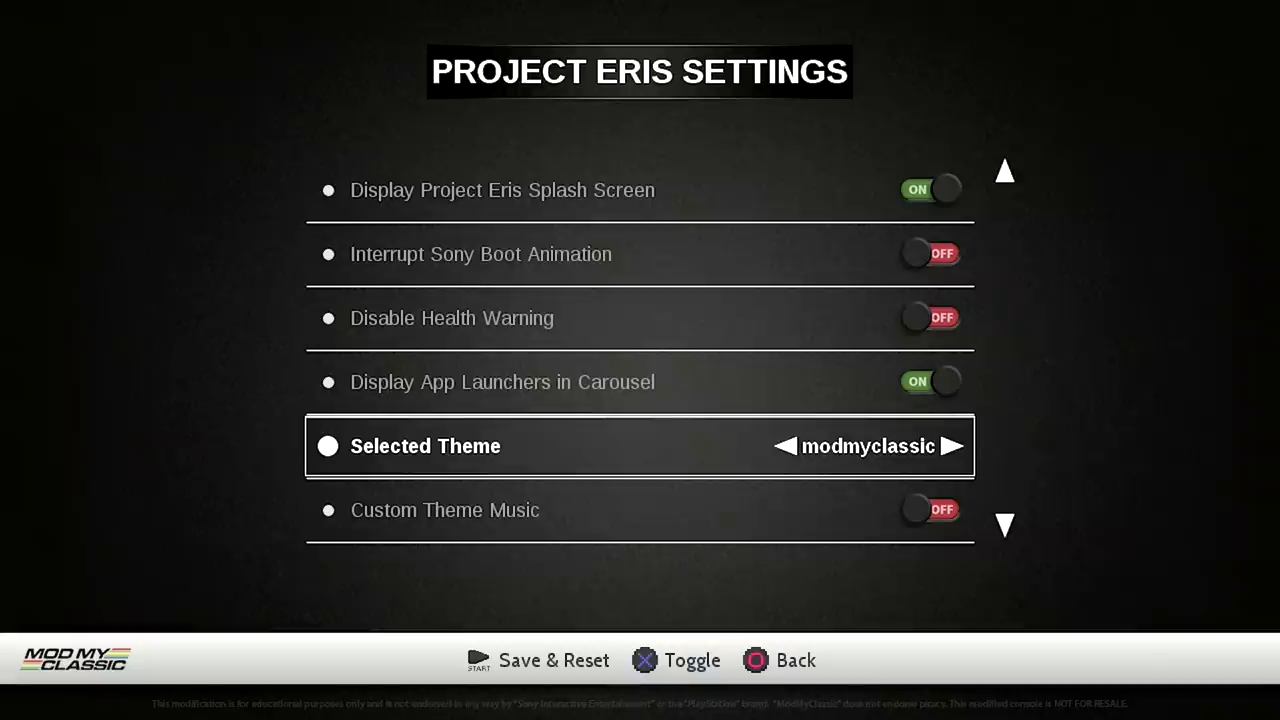
pyautogui.press('Right')
pyautogui.press('Right')
pyautogui.press('Right')
pyautogui.press('Left')
pyautogui.press('Right')
pyautogui.press('Right')
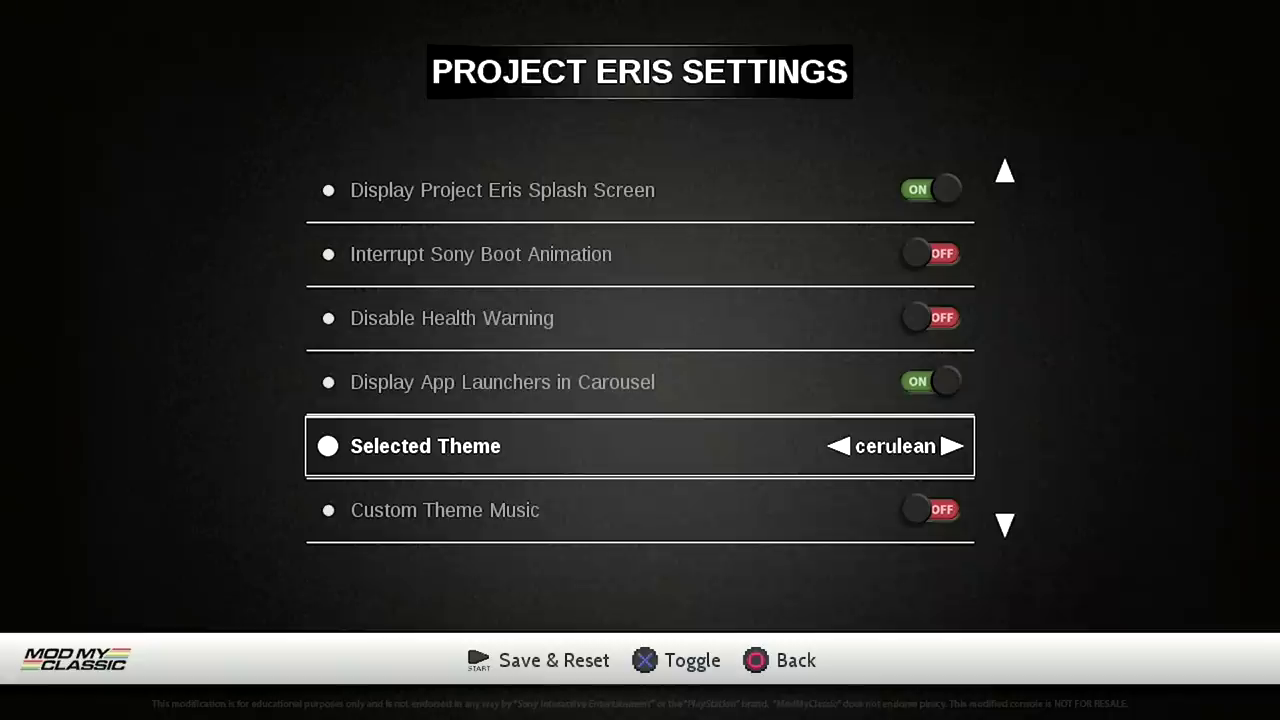
pyautogui.press('Up')
pyautogui.press('Down')
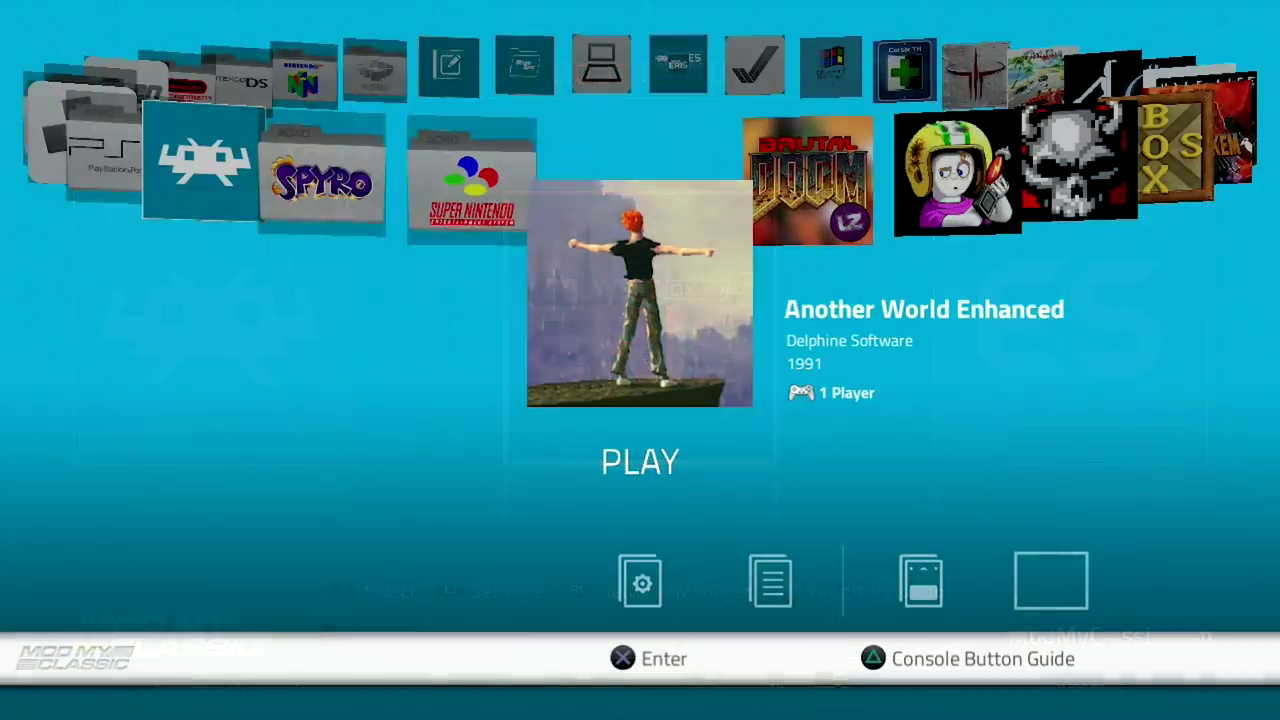
# Browse the Cerulean carousel: BRUTAL lzDOOM, Ports, Super Nintendo and Another World Enhanced
pyautogui.press('Right')
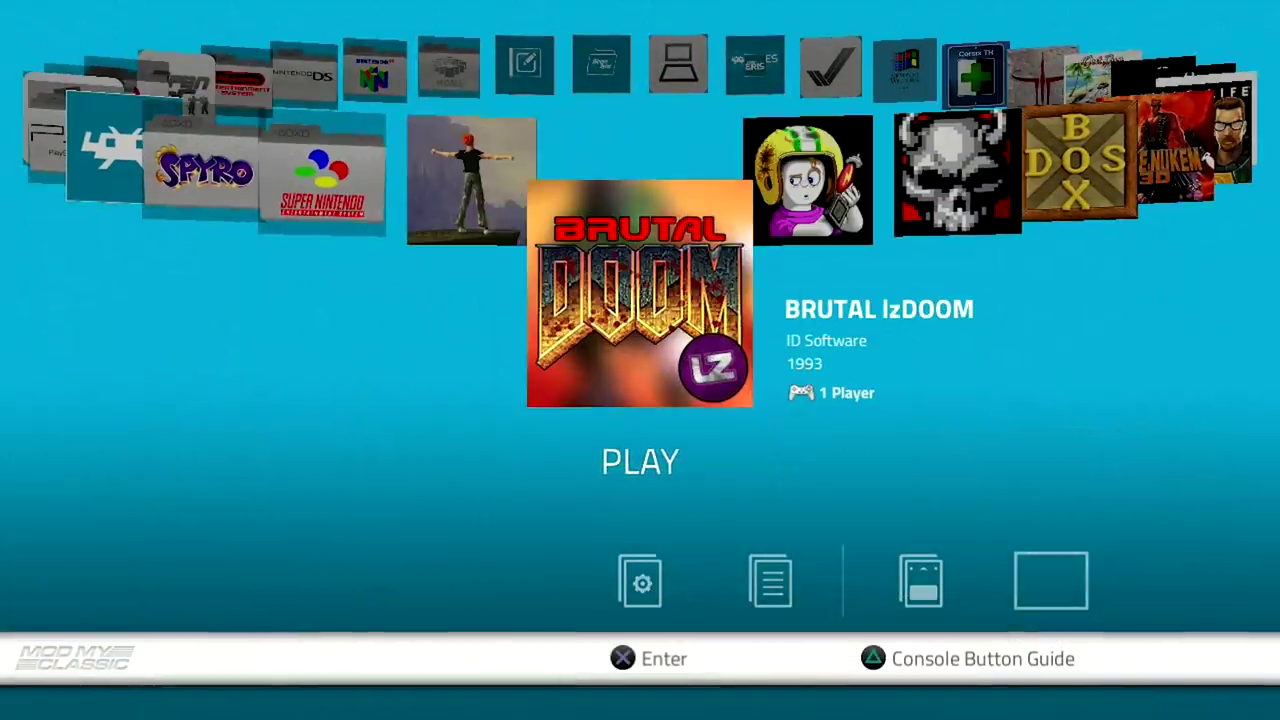
pyautogui.press('Left')
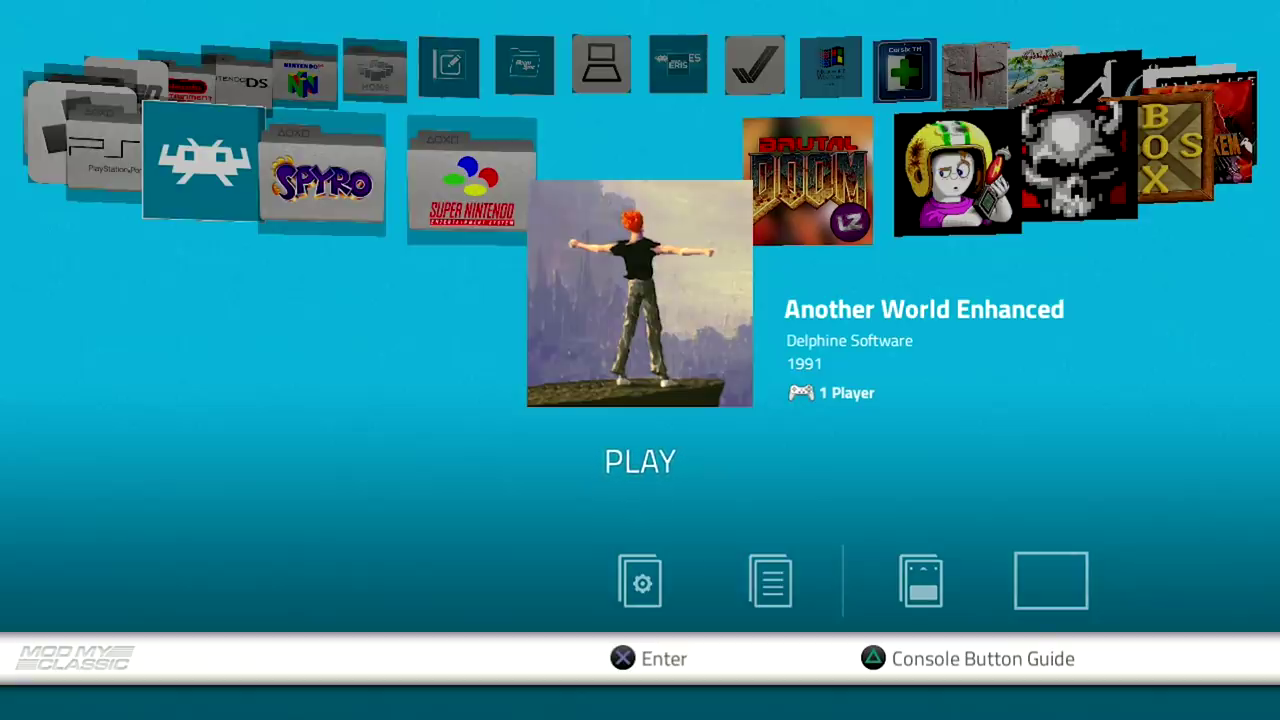
pyautogui.press('Left')
pyautogui.press('Left')
pyautogui.press('Left')
pyautogui.press('Left')
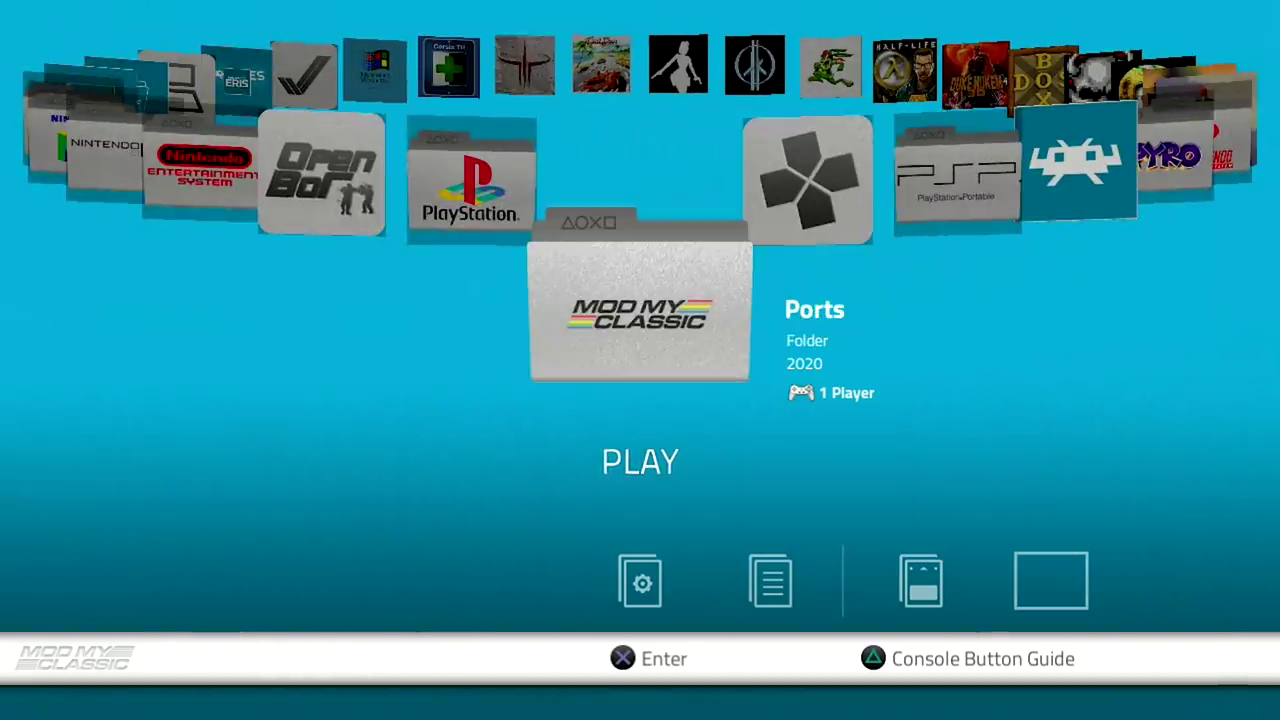
pyautogui.press('Right')
pyautogui.press('Right')
pyautogui.press('Right')
pyautogui.press('Right')
pyautogui.press('Right')
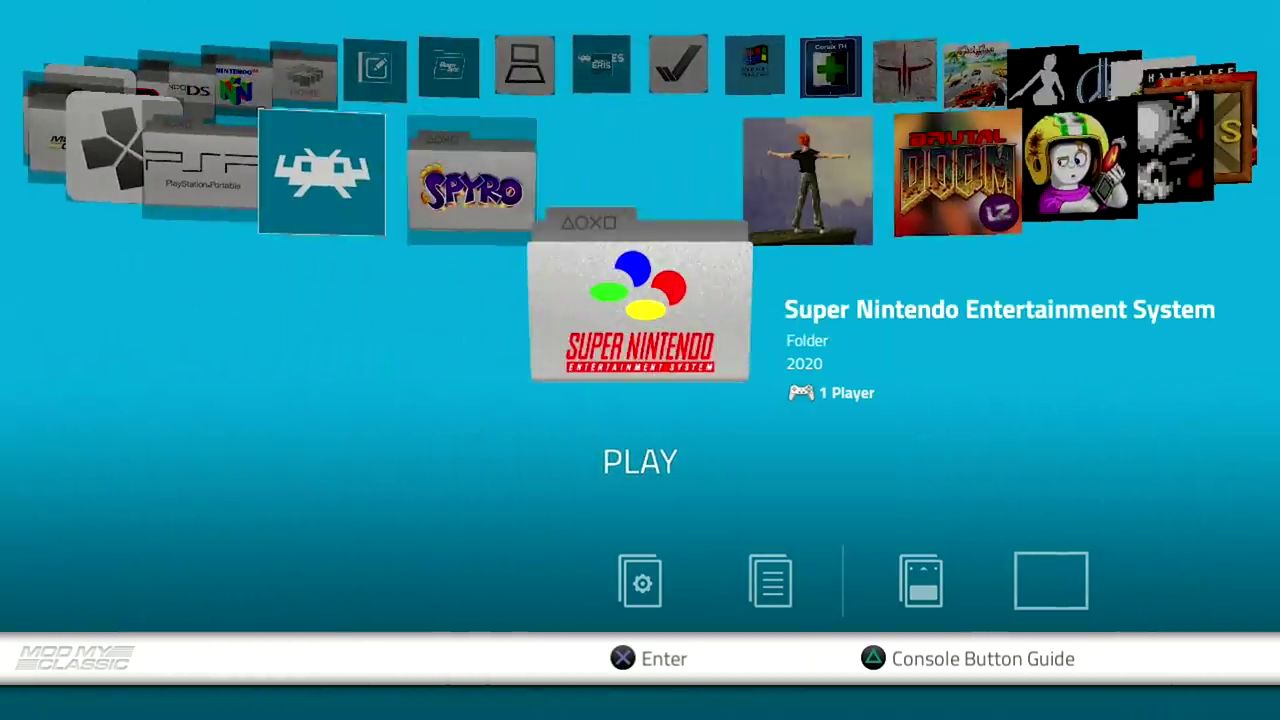
pyautogui.press('Right')
pyautogui.press('Left')
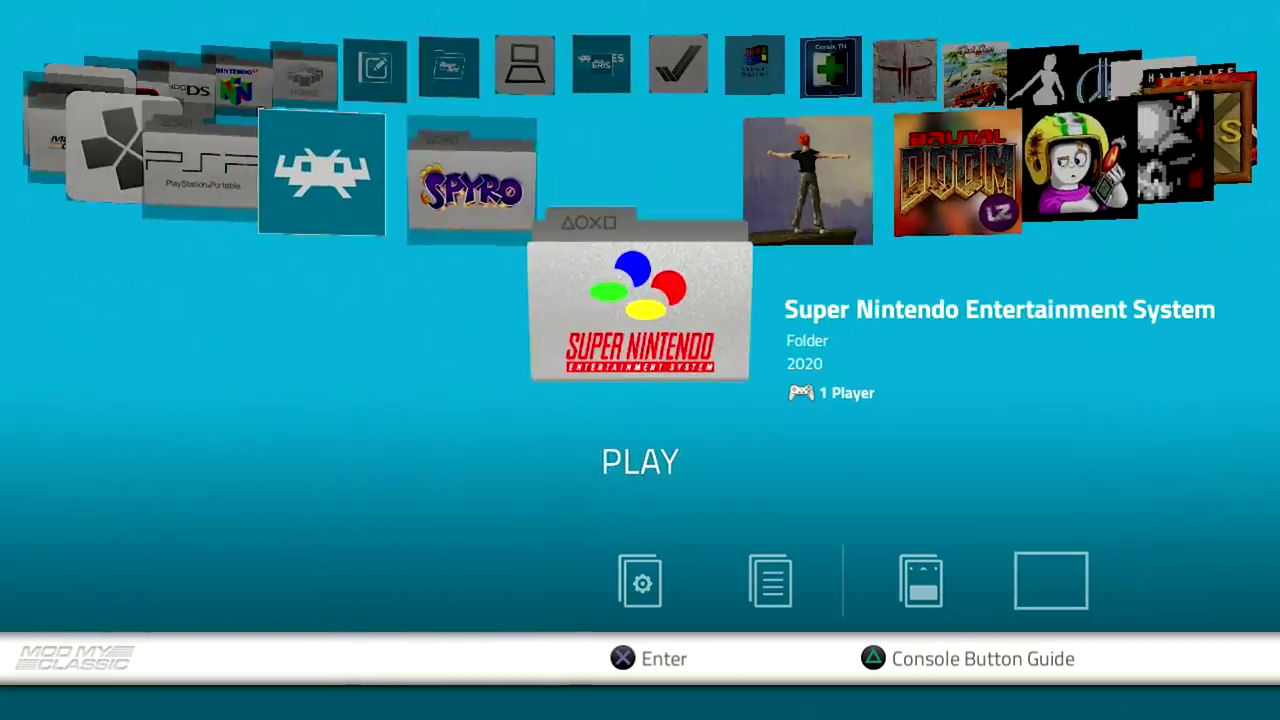
pyautogui.press('Right')
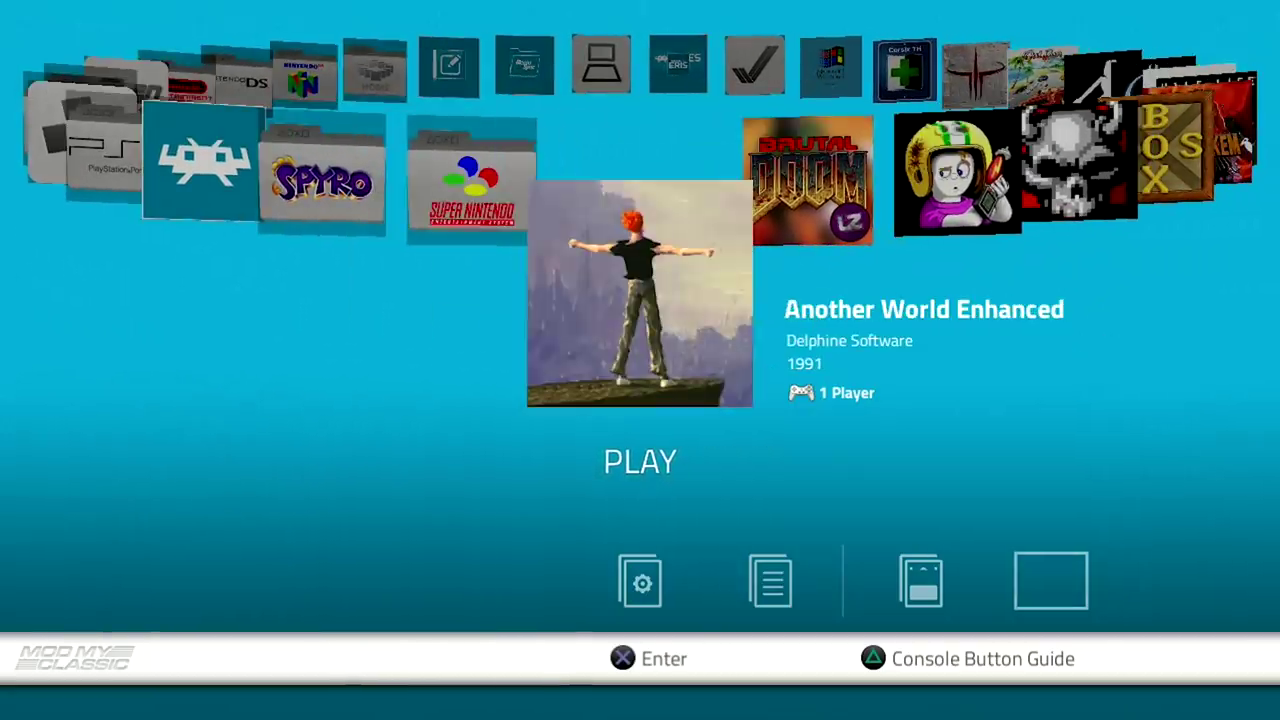